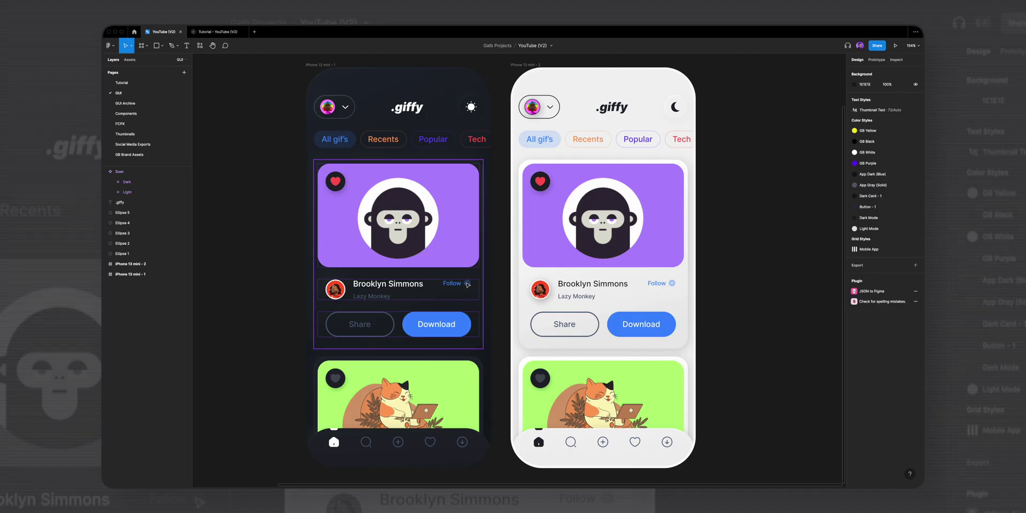
Select the sun toggle button on the dark screen and zoom to it
{"action": "left_click", "coordinate": [476, 112]}
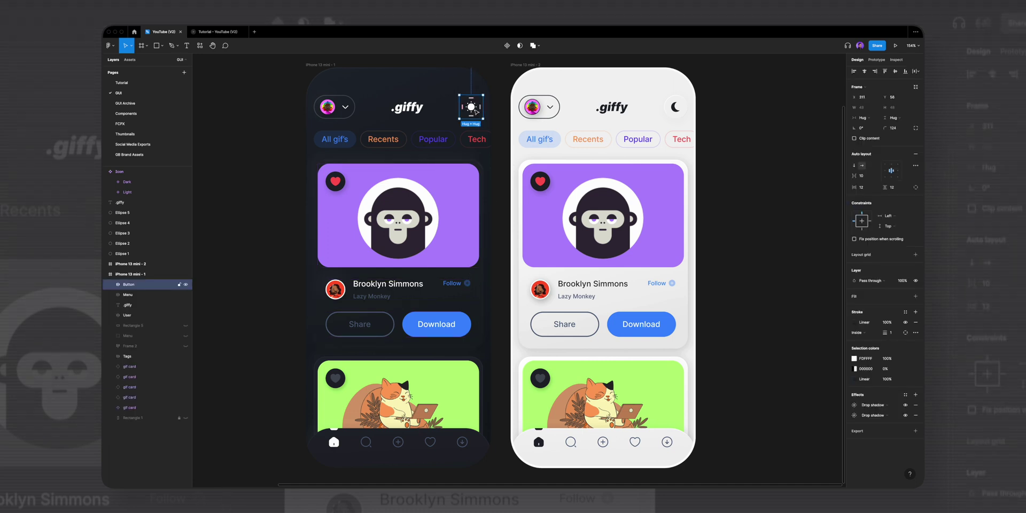
{"action": "key", "text": "shift+2"}
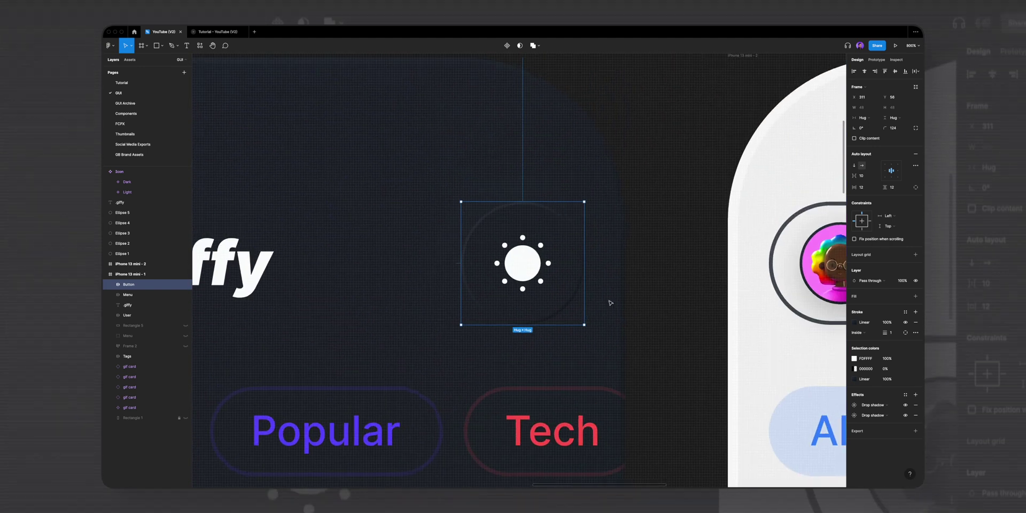
{"action": "scroll", "coordinate": [660, 278], "scroll_direction": "right", "scroll_amount": 15}
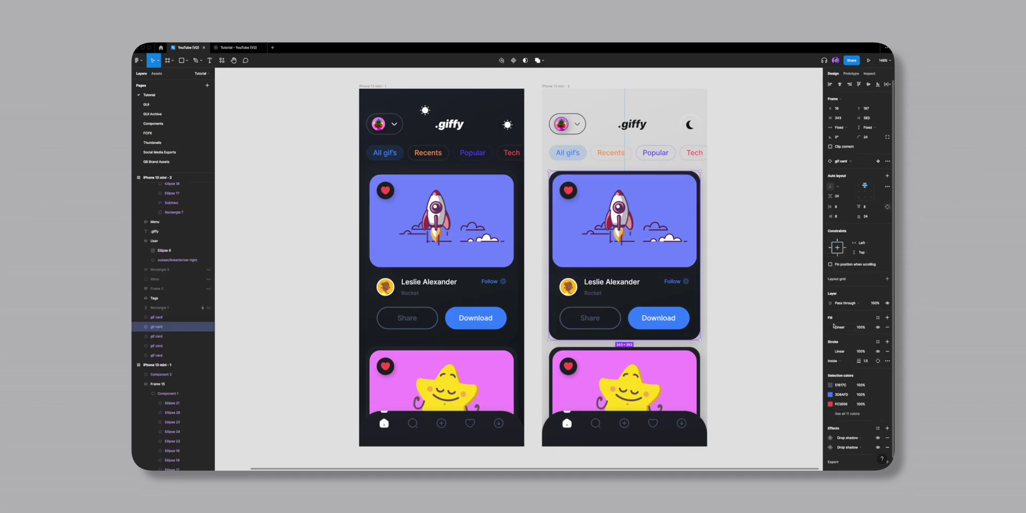
Make the light gif card's fill grey and colour its name text 1B204D
{"action": "left_click", "coordinate": [829, 327]}
{"action": "left_click_drag", "start_coordinate": [780, 342], "coordinate": [750, 338]}
{"action": "double_click", "coordinate": [612, 281]}
{"action": "left_click", "coordinate": [831, 255]}
{"action": "left_click", "coordinate": [797, 314]}
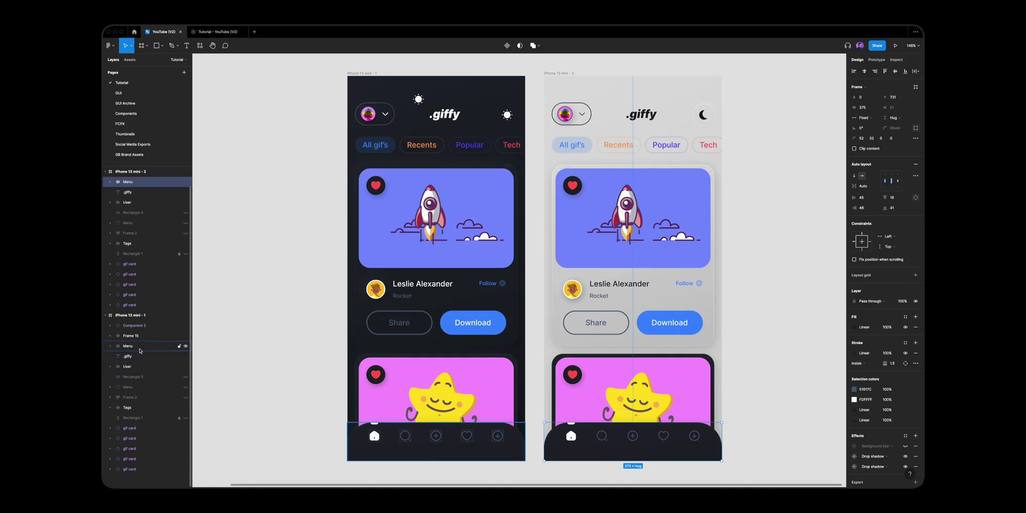
Add the other screen's Menu layer to the selection
{"action": "left_click", "coordinate": [140, 350], "text": "shift"}
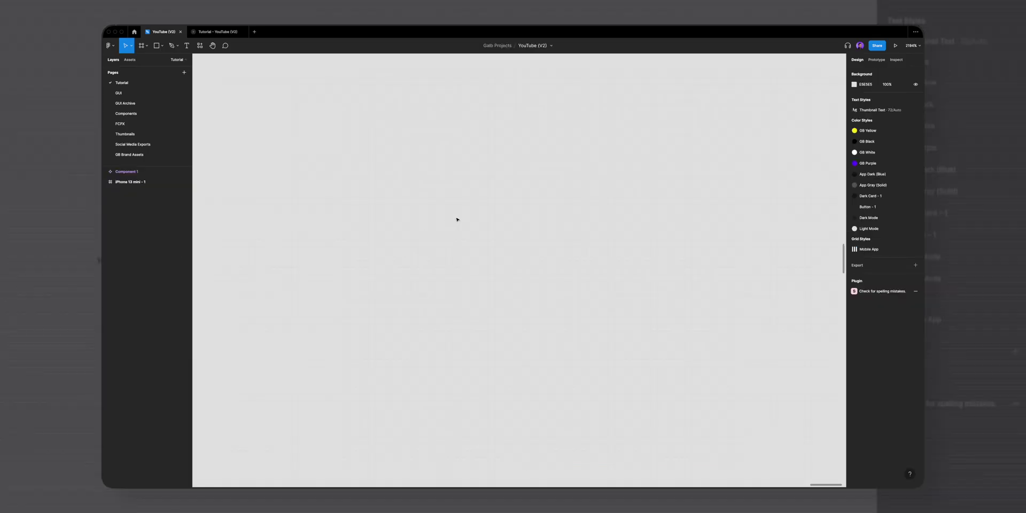
Draw a 24×24 square with the Rectangle tool
{"action": "left_click", "coordinate": [163, 49]}
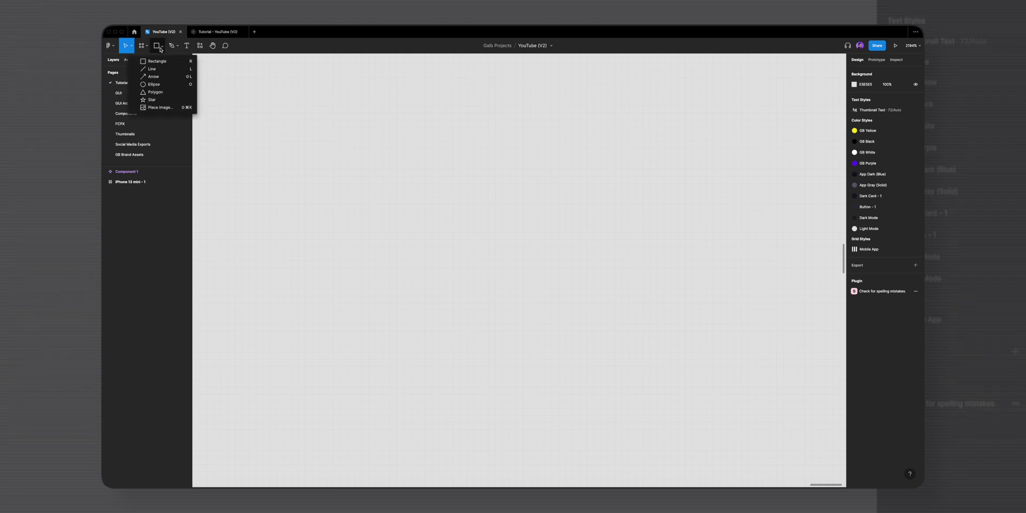
{"action": "left_click", "coordinate": [163, 62]}
{"action": "mouse_move", "coordinate": [425, 135]}
{"action": "left_mouse_down"}
{"action": "mouse_move", "coordinate": [628, 338]}
{"action": "mouse_move", "coordinate": [582, 308]}
{"action": "left_mouse_up"}
{"action": "left_click_drag", "start_coordinate": [520, 221], "coordinate": [513, 252]}
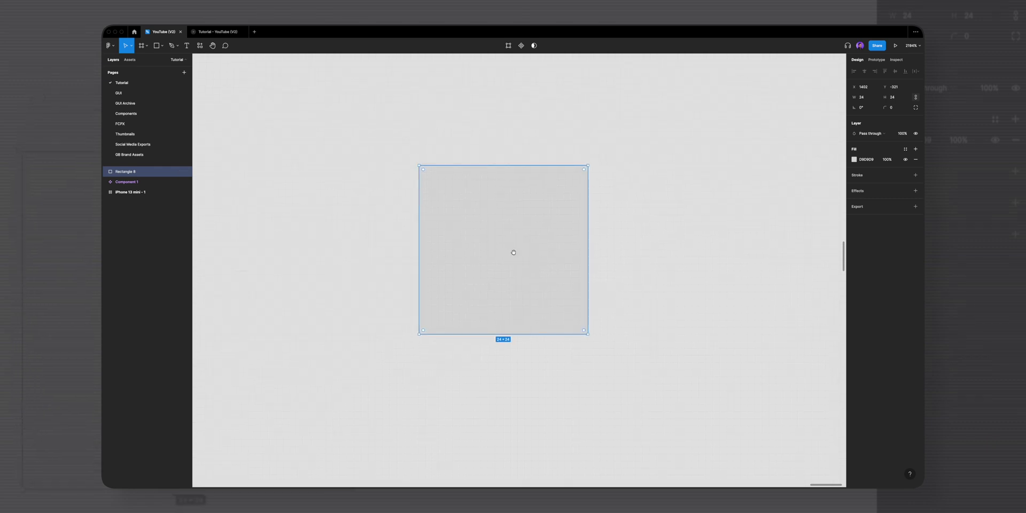
Draw a 14×14 circle with the Ellipse tool and centre it in the square
{"action": "left_click", "coordinate": [163, 47]}
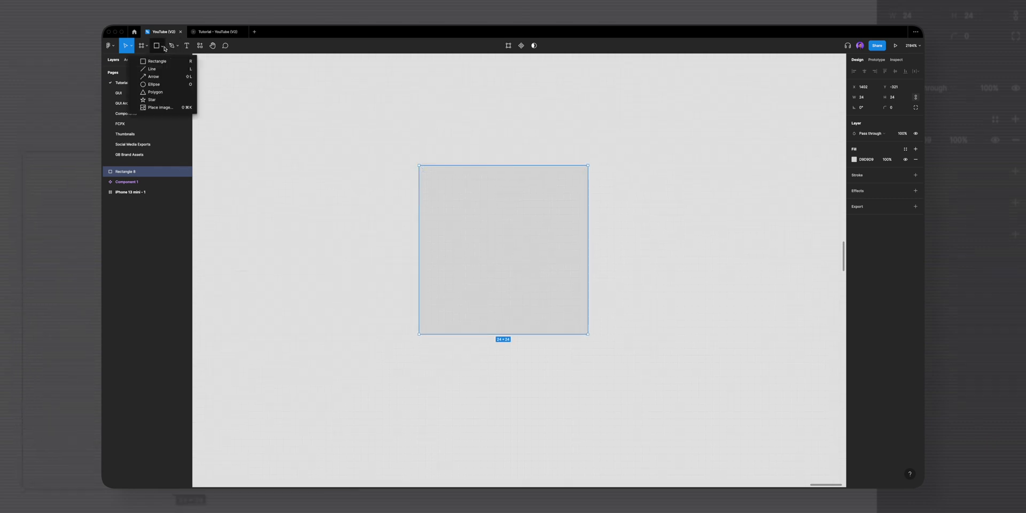
{"action": "left_click", "coordinate": [169, 86]}
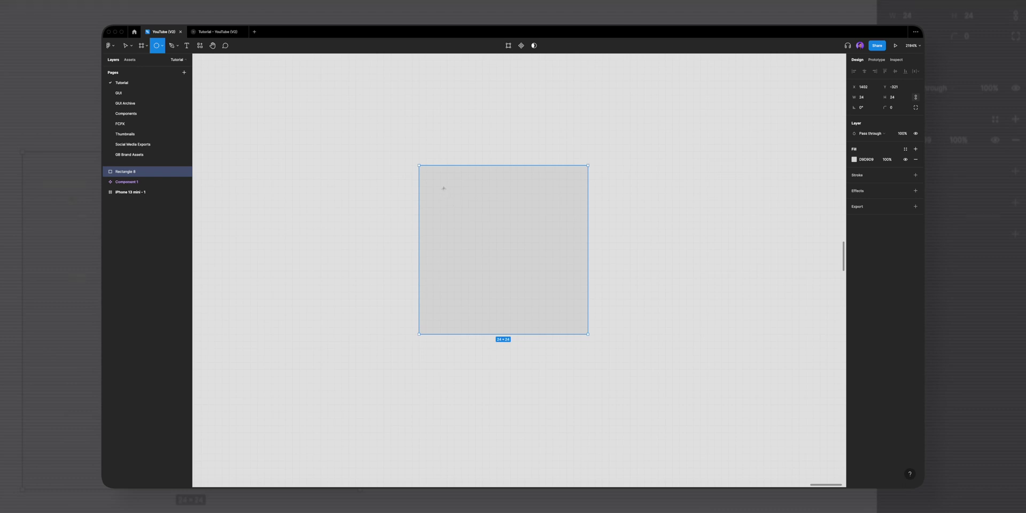
{"action": "left_click_drag", "start_coordinate": [441, 187], "coordinate": [536, 272]}
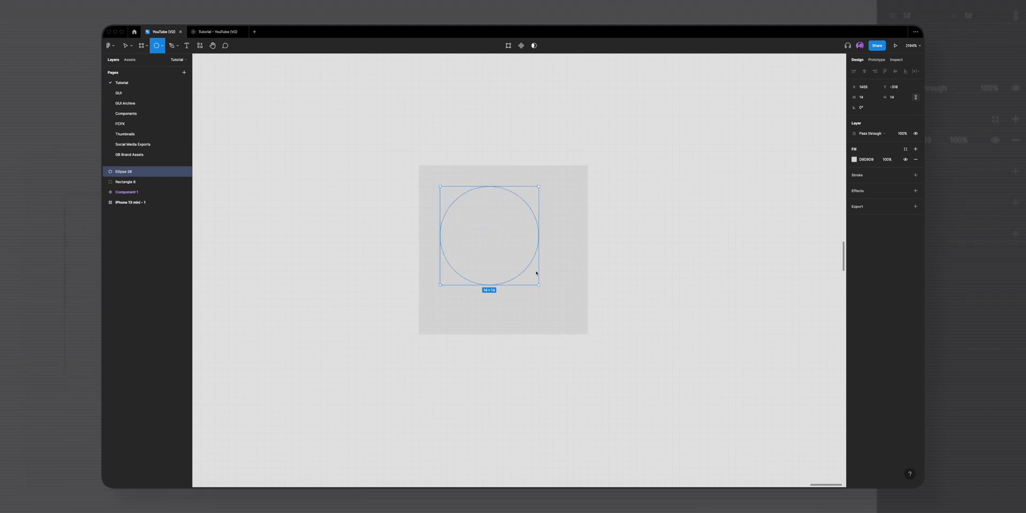
{"action": "left_click_drag", "start_coordinate": [492, 232], "coordinate": [497, 236]}
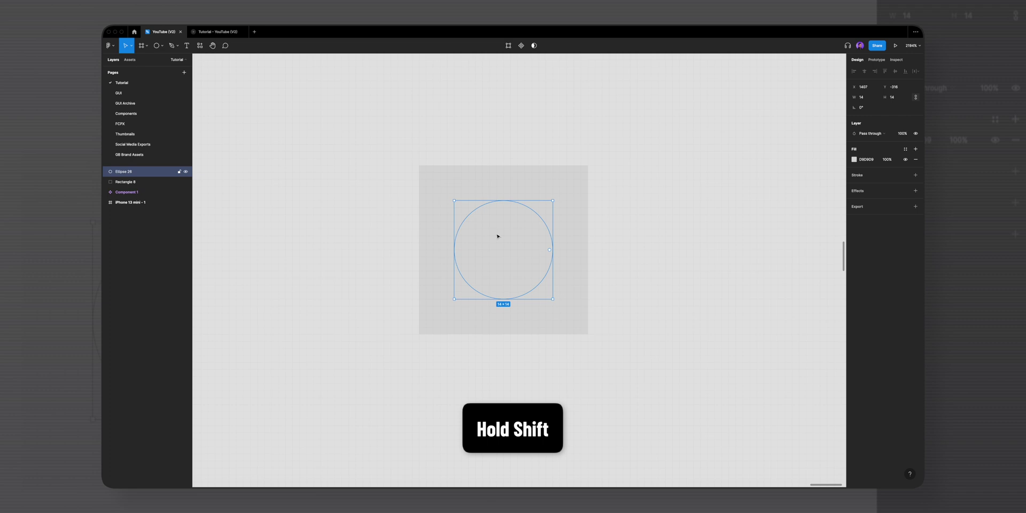
Set the circle's fill to pure white FFFFFF
{"action": "left_click", "coordinate": [854, 159]}
{"action": "left_click", "coordinate": [788, 175]}
{"action": "left_click_drag", "start_coordinate": [773, 172], "coordinate": [769, 167]}
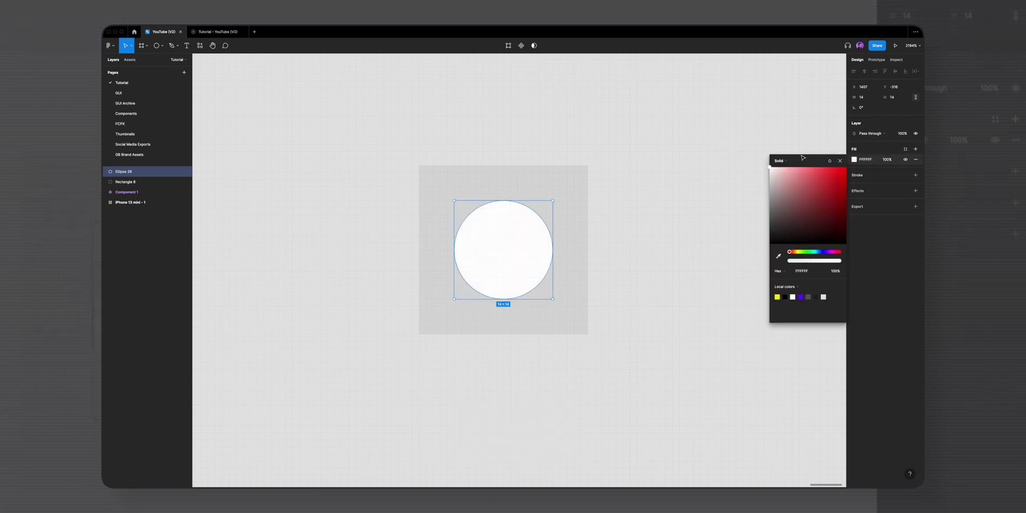
{"action": "left_click", "coordinate": [840, 161]}
Duplicate the circle into a small dot and arrange eight dots around the circle
{"action": "key", "text": "ctrl+d"}
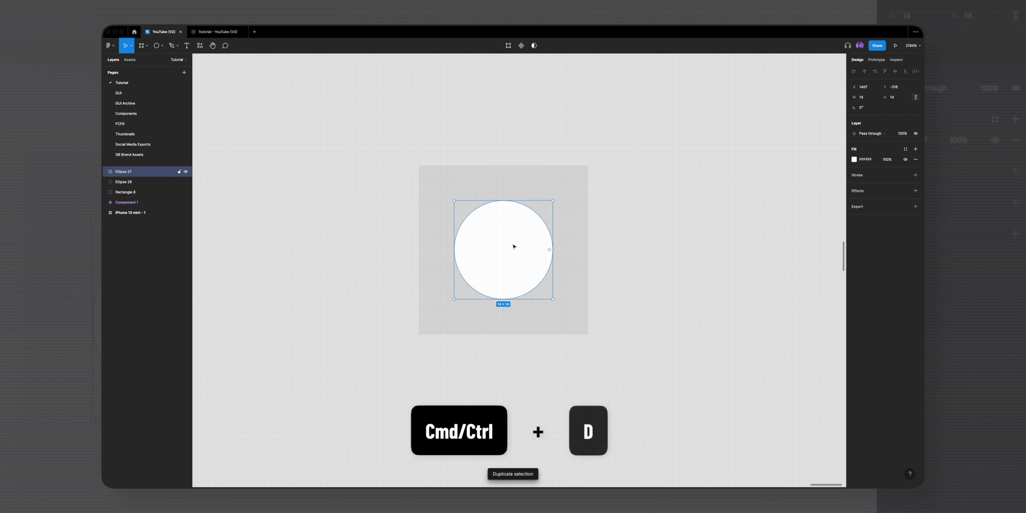
{"action": "left_click_drag", "start_coordinate": [552, 299], "coordinate": [464, 210]}
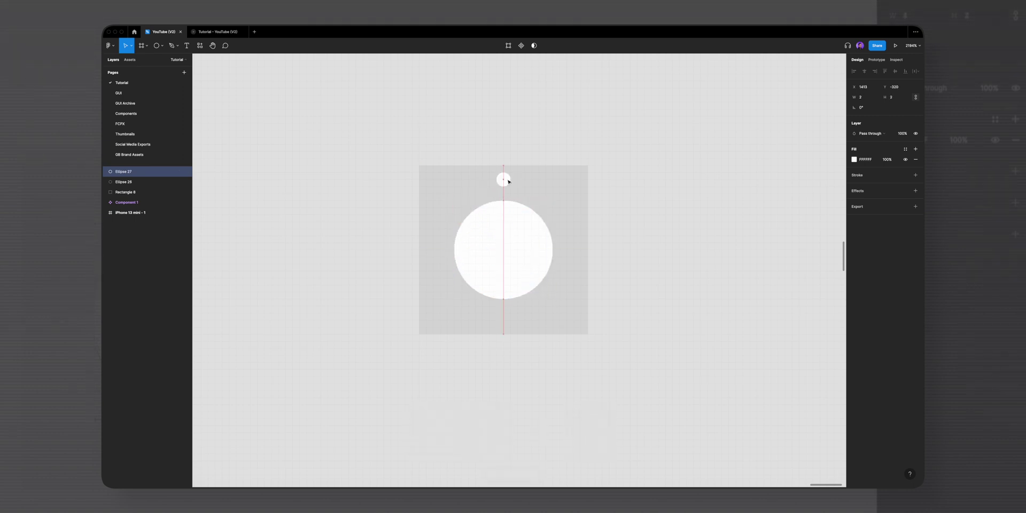
{"action": "left_click_drag", "start_coordinate": [503, 181], "coordinate": [505, 321]}
{"action": "left_click_drag", "start_coordinate": [574, 252], "coordinate": [433, 250]}
{"action": "left_click_drag", "start_coordinate": [433, 250], "coordinate": [444, 309]}
{"action": "left_click_drag", "start_coordinate": [447, 193], "coordinate": [455, 200]}
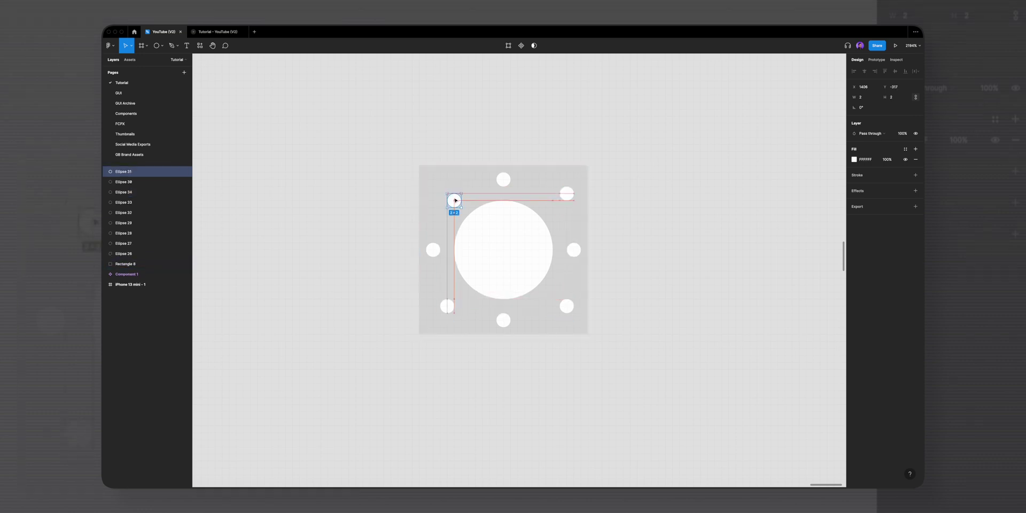
{"action": "left_click_drag", "start_coordinate": [566, 193], "coordinate": [559, 200]}
{"action": "left_click_drag", "start_coordinate": [566, 306], "coordinate": [559, 299]}
{"action": "left_click_drag", "start_coordinate": [450, 308], "coordinate": [449, 301]}
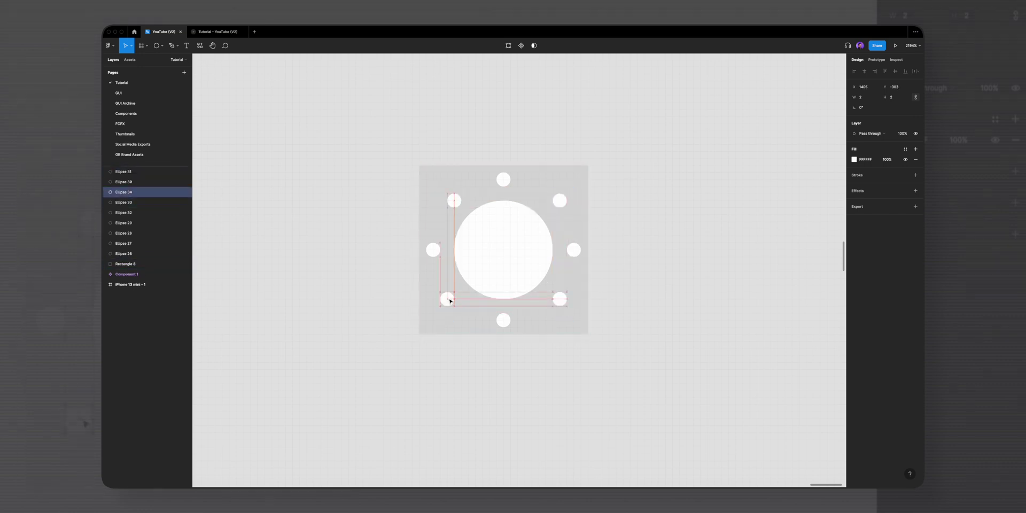
Select all the sun shapes and turn them into an Icon component
{"action": "left_click", "coordinate": [639, 265]}
{"action": "left_click_drag", "start_coordinate": [345, 116], "coordinate": [671, 395]}
{"action": "key", "text": "ctrl+alt+k"}
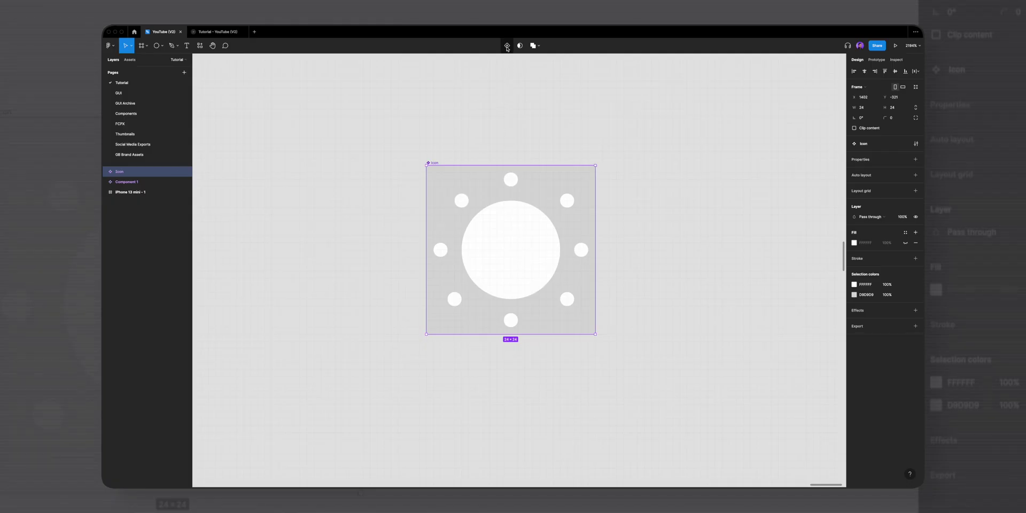
Add a second variant to the Icon component and zoom in on its sun
{"action": "left_click", "coordinate": [507, 46]}
{"action": "key", "text": "shift+1"}
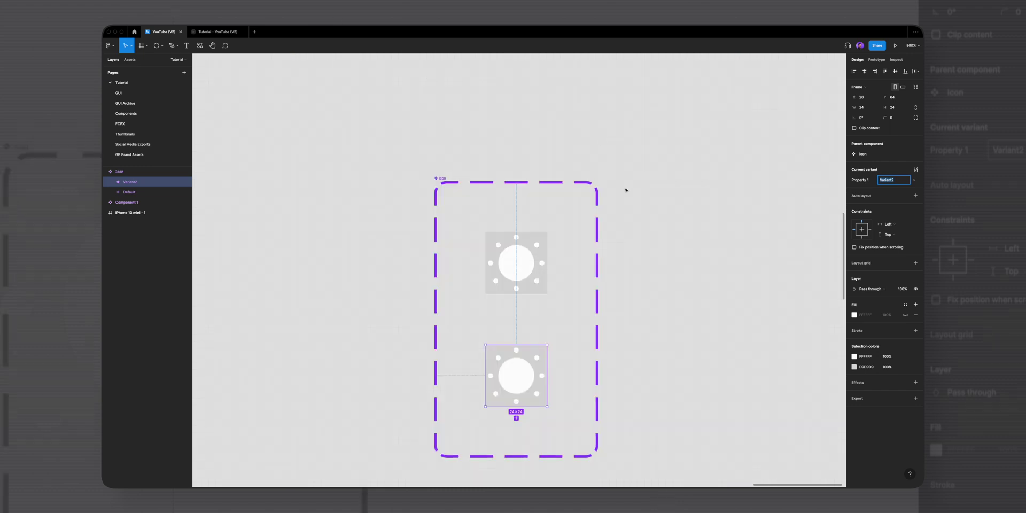
{"action": "key", "text": "shift+2"}
{"action": "left_click", "coordinate": [506, 127]}
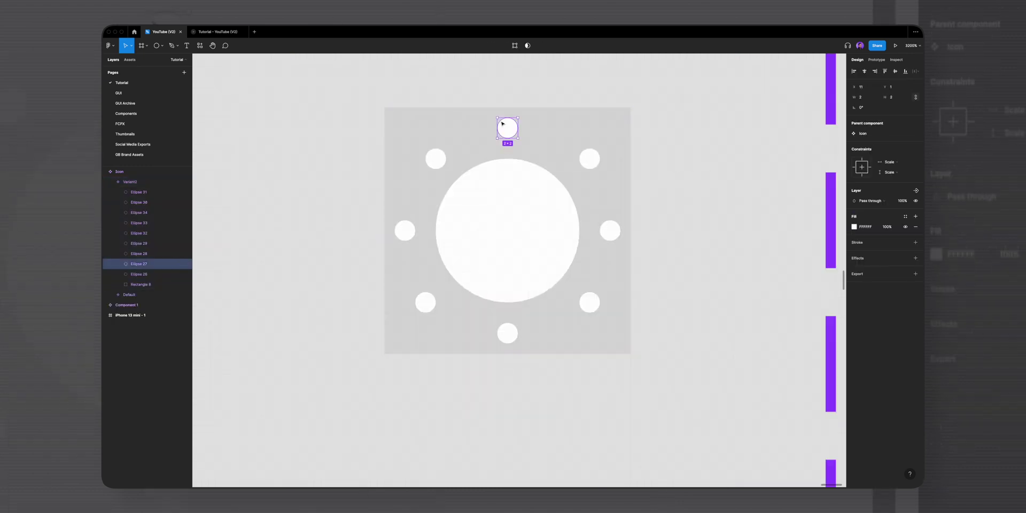
Fade the eight small dots to about 10% opacity
{"action": "left_click", "coordinate": [156, 194], "text": "shift"}
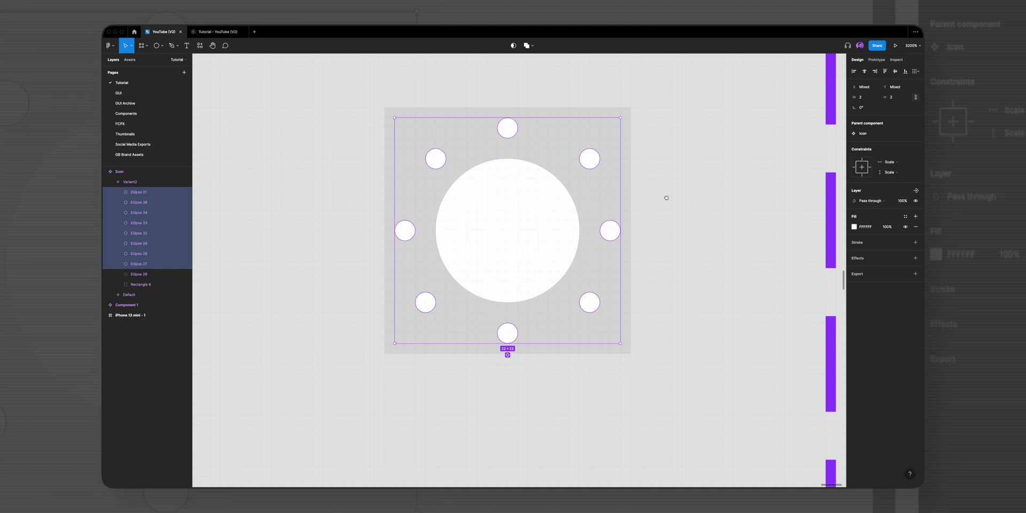
{"action": "scroll", "coordinate": [519, 269], "scroll_direction": "left", "scroll_amount": 3}
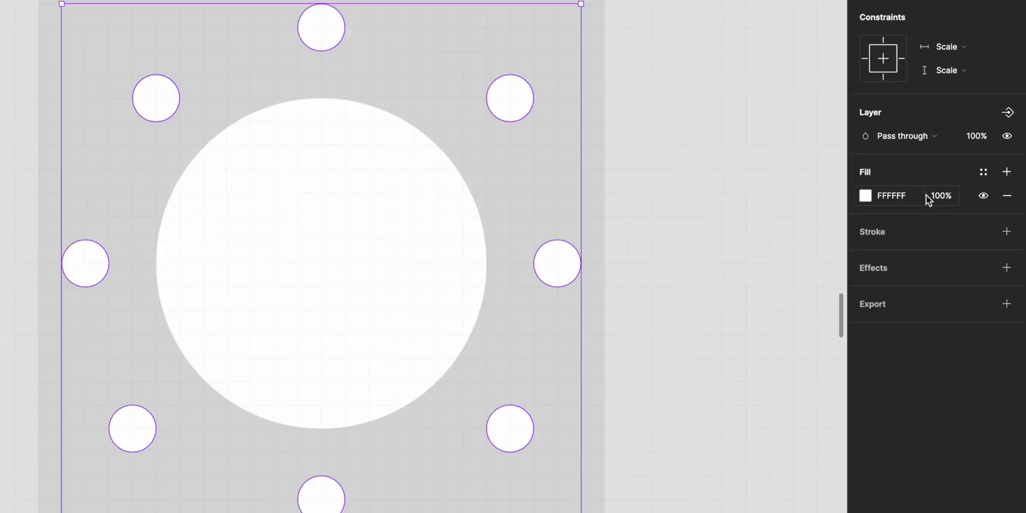
{"action": "left_click_drag", "start_coordinate": [925, 195], "coordinate": [881, 195]}
Enlarge the large sun circle to about 19×19
{"action": "left_click", "coordinate": [379, 249]}
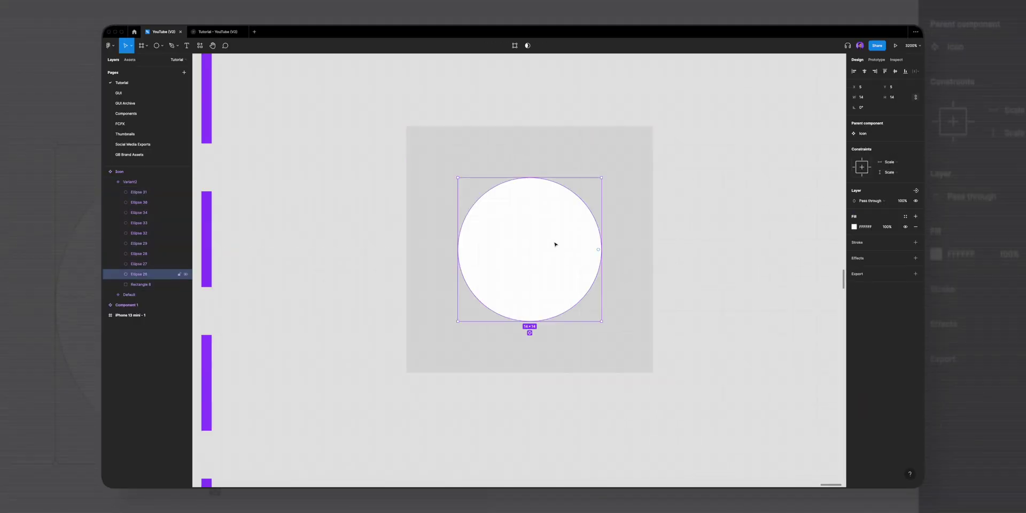
{"action": "left_click_drag", "start_coordinate": [604, 176], "coordinate": [635, 155]}
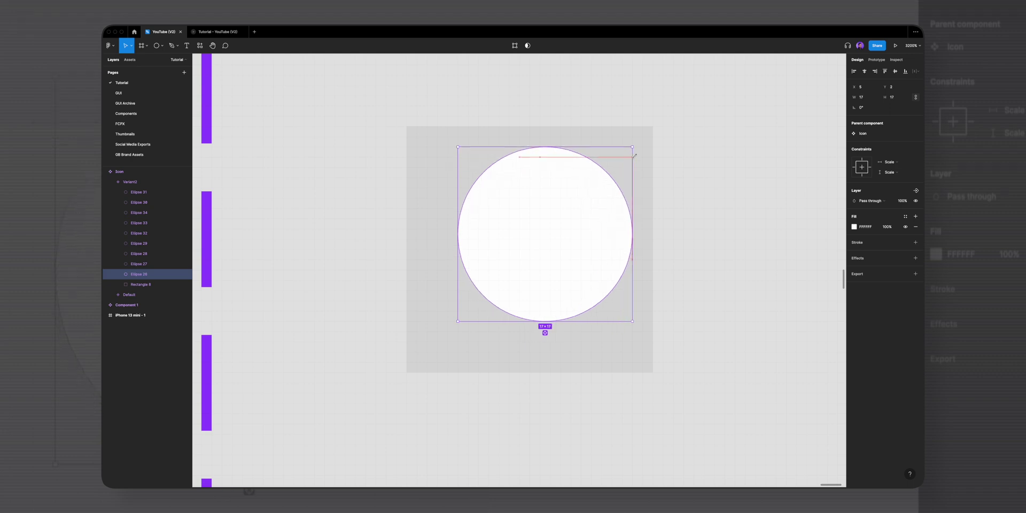
{"action": "left_click_drag", "start_coordinate": [458, 322], "coordinate": [434, 351]}
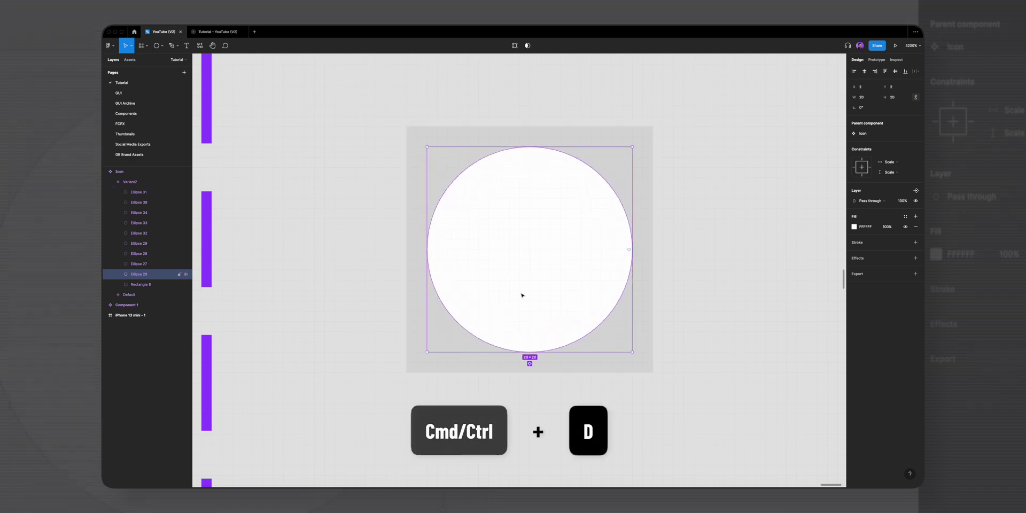
Duplicate the circle as a 19×19 copy and offset it right and up
{"action": "key", "text": "super+d"}
{"action": "left_click_drag", "start_coordinate": [427, 352], "coordinate": [454, 333]}
{"action": "key", "text": "alt"}
{"action": "key", "text": "Right"}
{"action": "key", "text": "Right"}
{"action": "key", "text": "Right"}
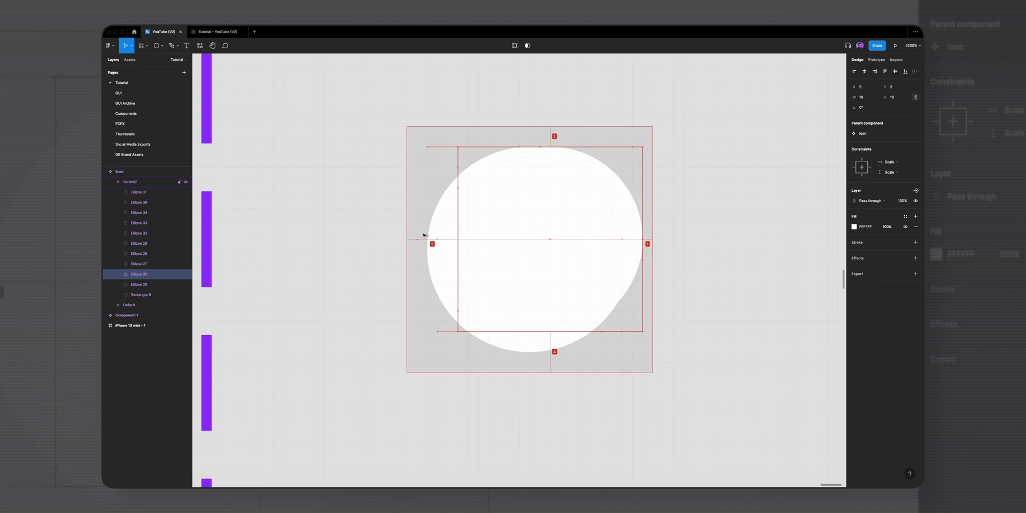
{"action": "key", "text": "Up"}
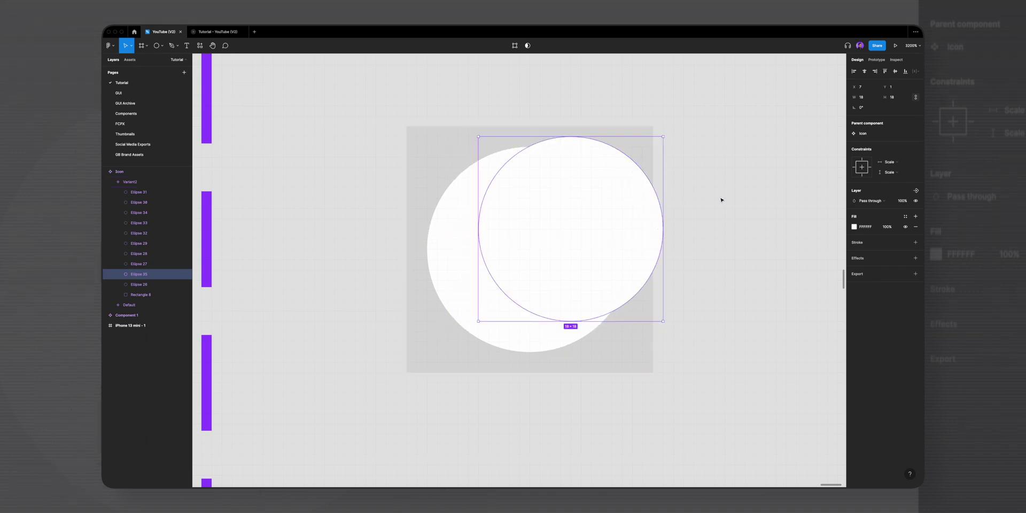
Fill the copied circle with black, 000000
{"action": "left_click", "coordinate": [854, 227]}
{"action": "type", "text": "000000"}
{"action": "key", "text": "Return"}
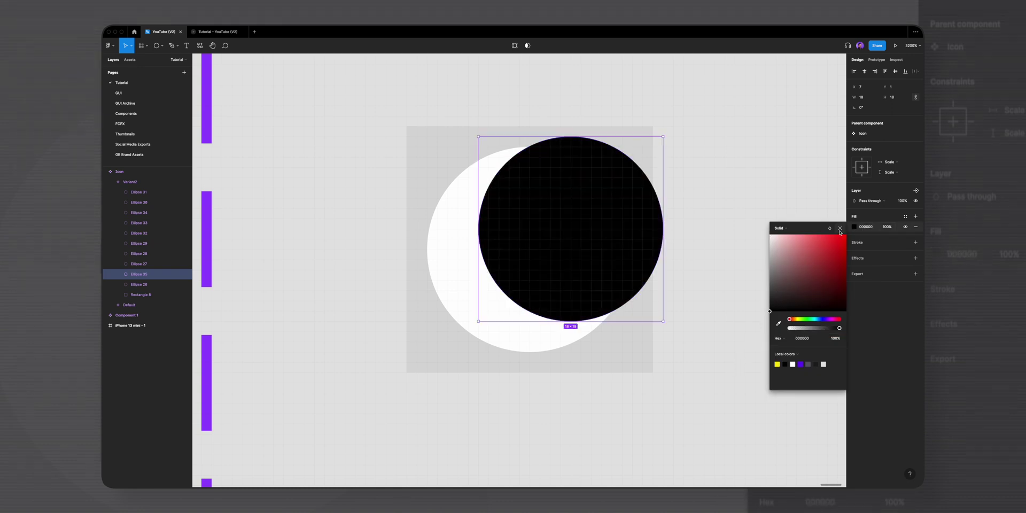
Subtract the black circle from the white one with the boolean Subtract selection
{"action": "left_click", "coordinate": [840, 228]}
{"action": "left_click", "coordinate": [457, 246], "text": "shift"}
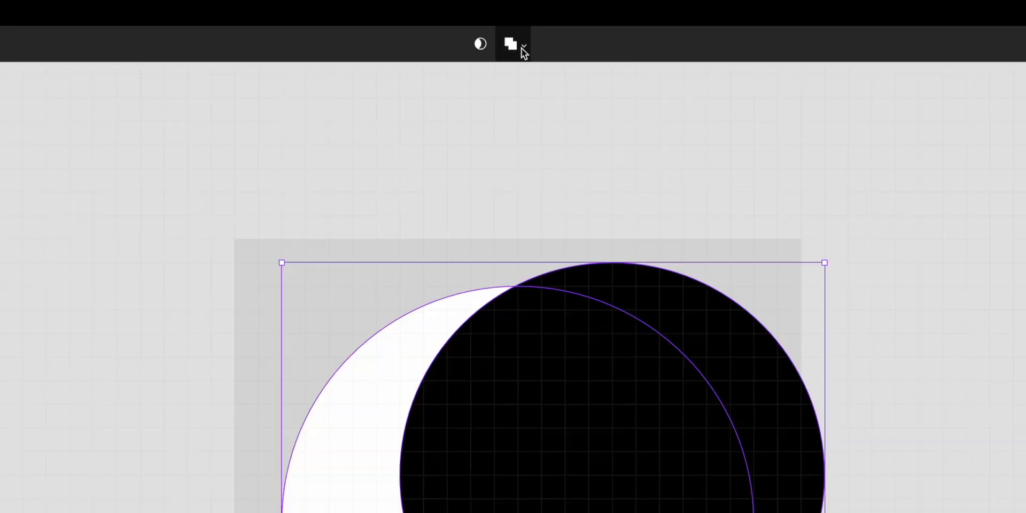
{"action": "left_click", "coordinate": [522, 47]}
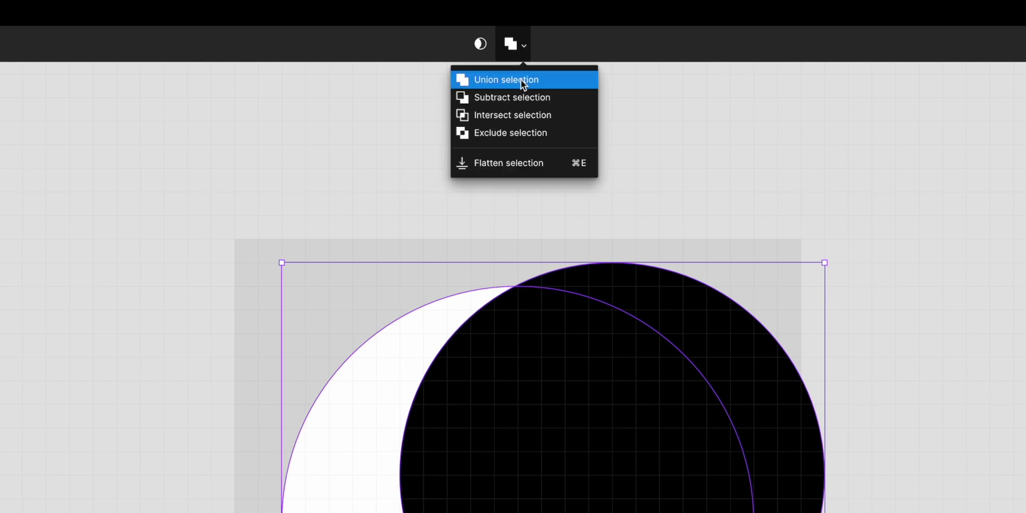
{"action": "left_click", "coordinate": [523, 97]}
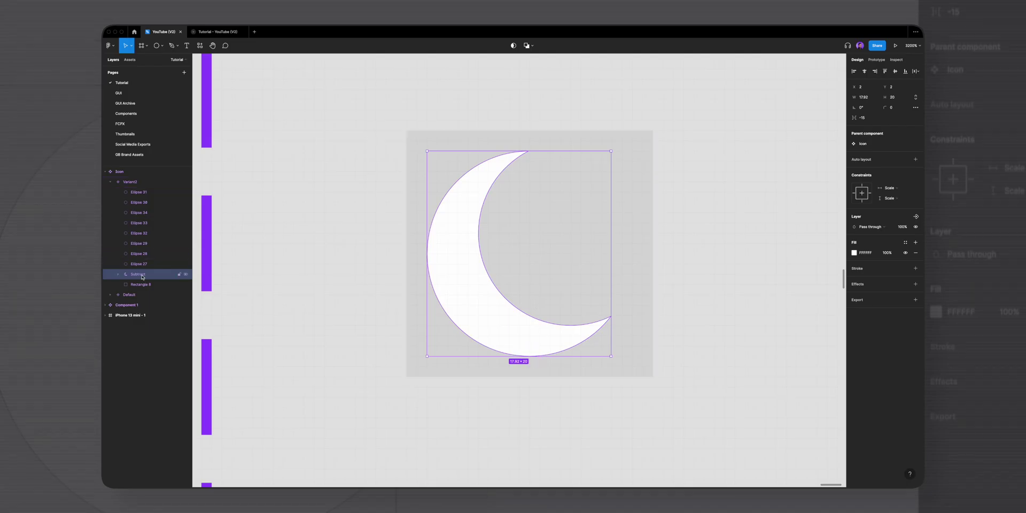
Inspect the Subtract layer's two ellipses, test ungrouping, and undo to keep the crescent
{"action": "left_click", "coordinate": [119, 275]}
{"action": "left_click", "coordinate": [145, 284]}
{"action": "left_click", "coordinate": [147, 294]}
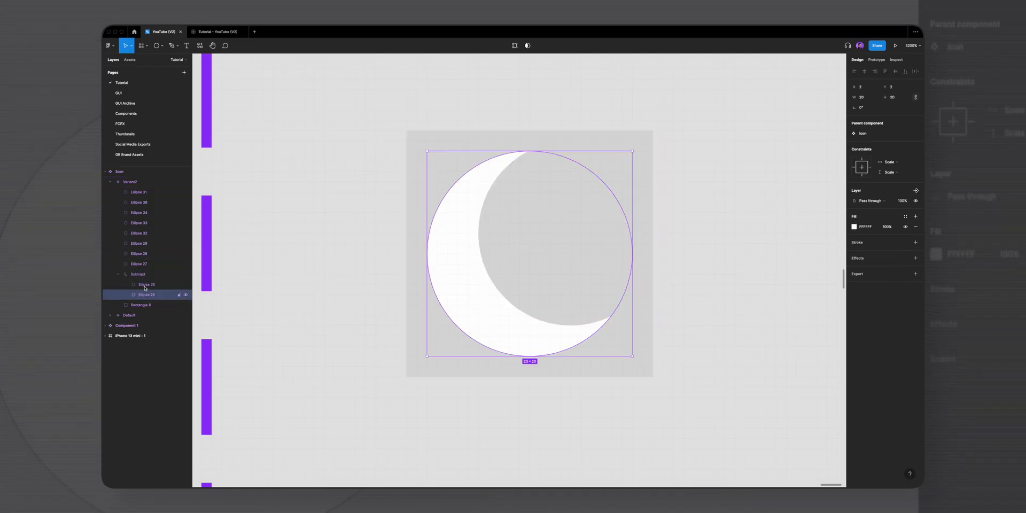
{"action": "left_click", "coordinate": [117, 275]}
{"action": "left_click", "coordinate": [138, 275]}
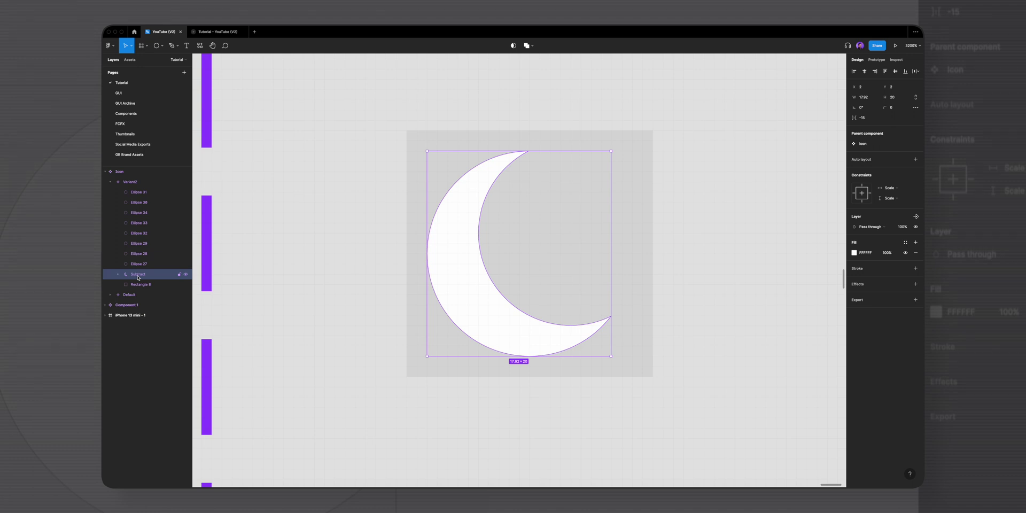
{"action": "key", "text": "shift+super+g"}
{"action": "key", "text": "super+z"}
{"action": "scroll", "coordinate": [571, 302], "scroll_direction": "down", "scroll_amount": 5}
{"action": "left_click", "coordinate": [572, 302]}
Hide the Rectangle 8 grey fill behind both the moon and the sun
{"action": "left_click", "coordinate": [145, 285]}
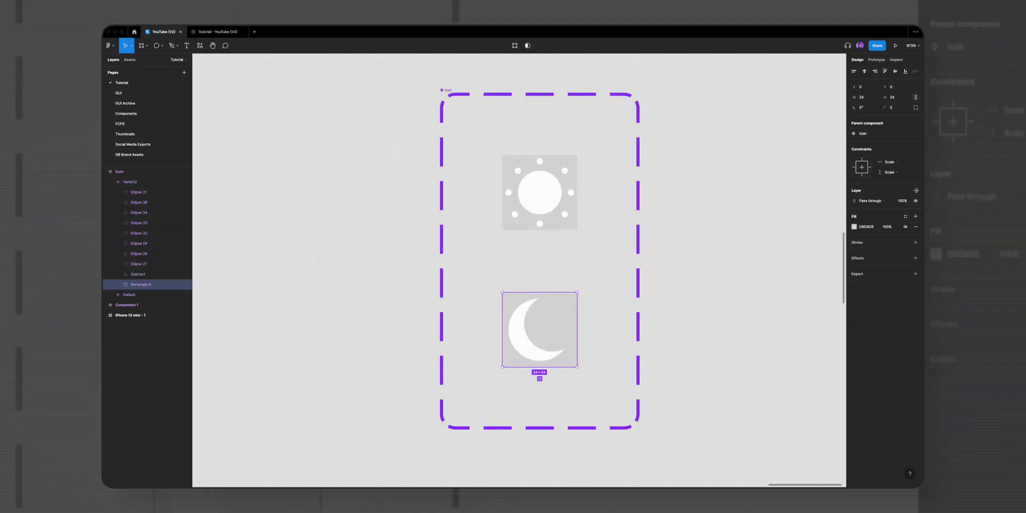
{"action": "left_click", "coordinate": [905, 227]}
{"action": "left_click", "coordinate": [110, 295]}
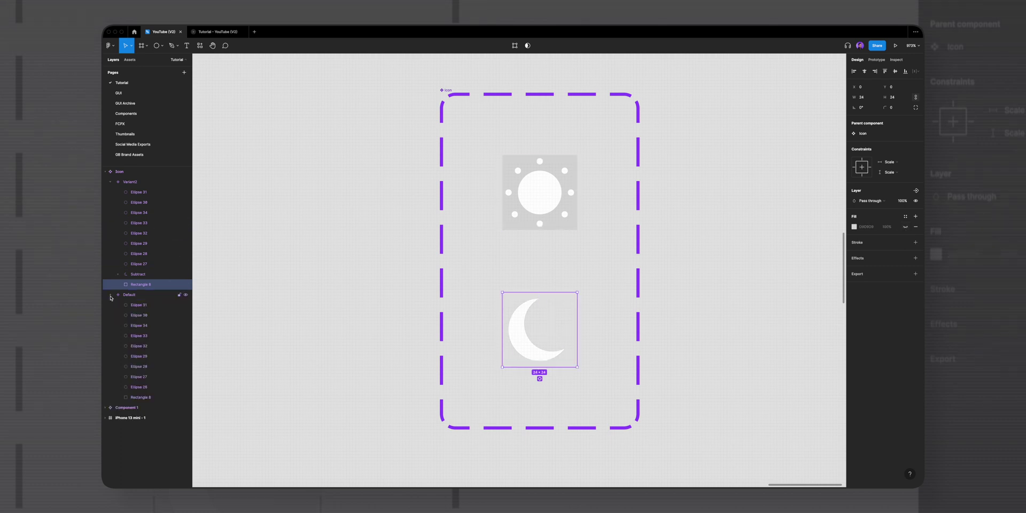
{"action": "left_click", "coordinate": [142, 398]}
{"action": "left_click", "coordinate": [905, 227]}
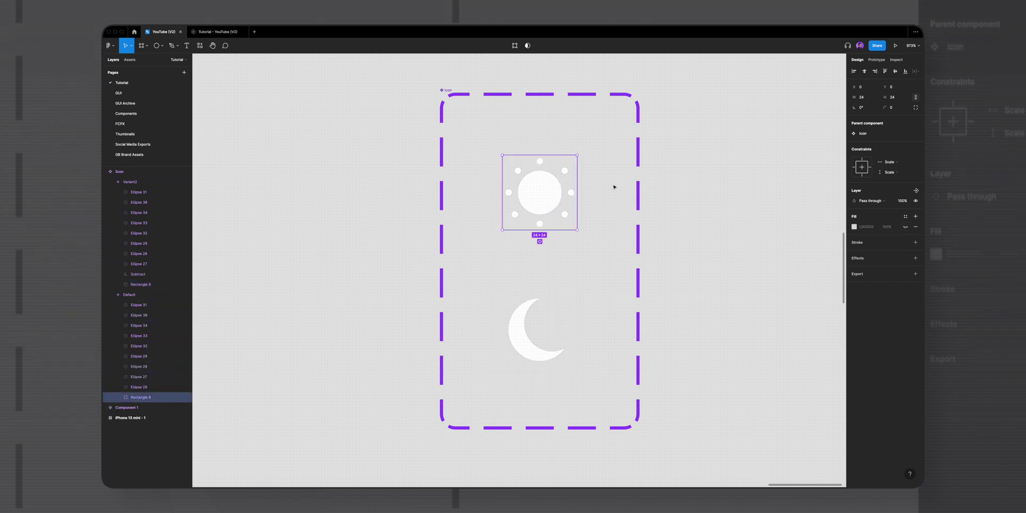
Name the variants Dark and Light and place an Icon instance in the .giffy header
{"action": "left_click", "coordinate": [143, 296]}
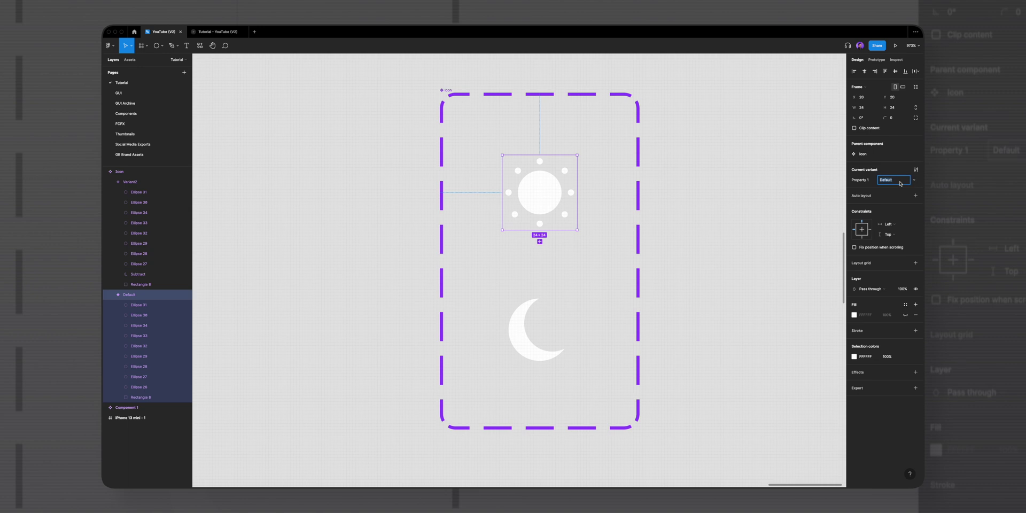
{"action": "left_click", "coordinate": [535, 319]}
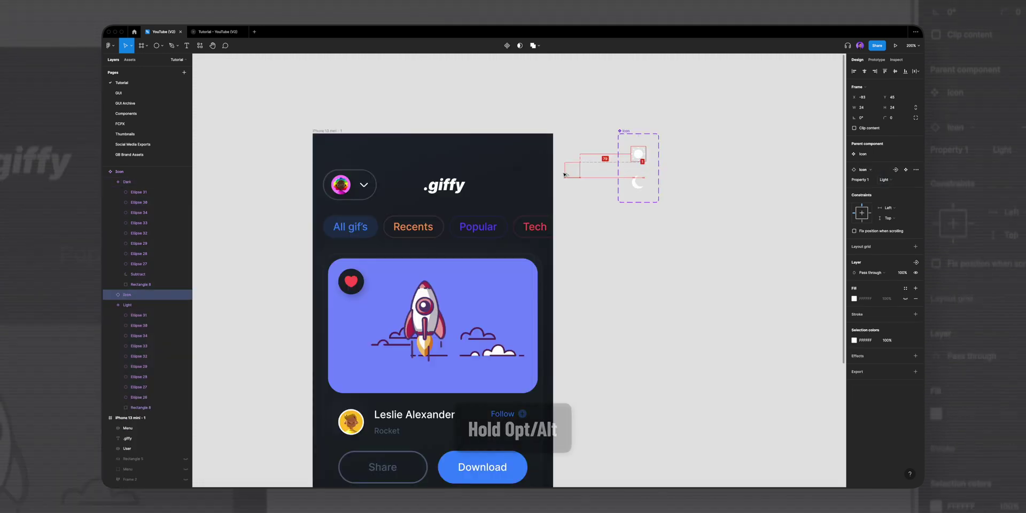
{"action": "left_click_drag", "start_coordinate": [609, 156], "coordinate": [527, 187]}
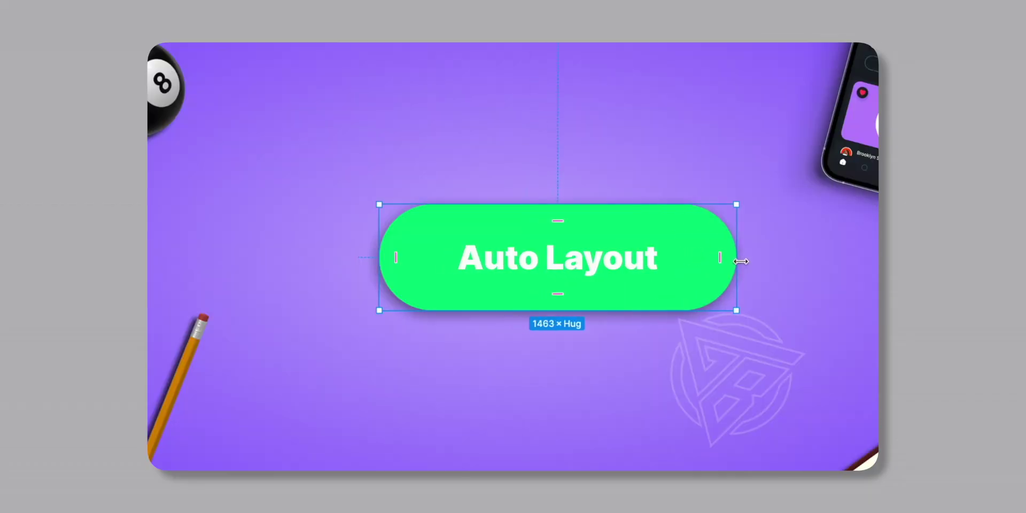
Wrap the header icon in auto layout with 12 and 12 padding, centred, and add a stroke
{"action": "left_click_drag", "start_coordinate": [736, 240], "coordinate": [775, 240]}
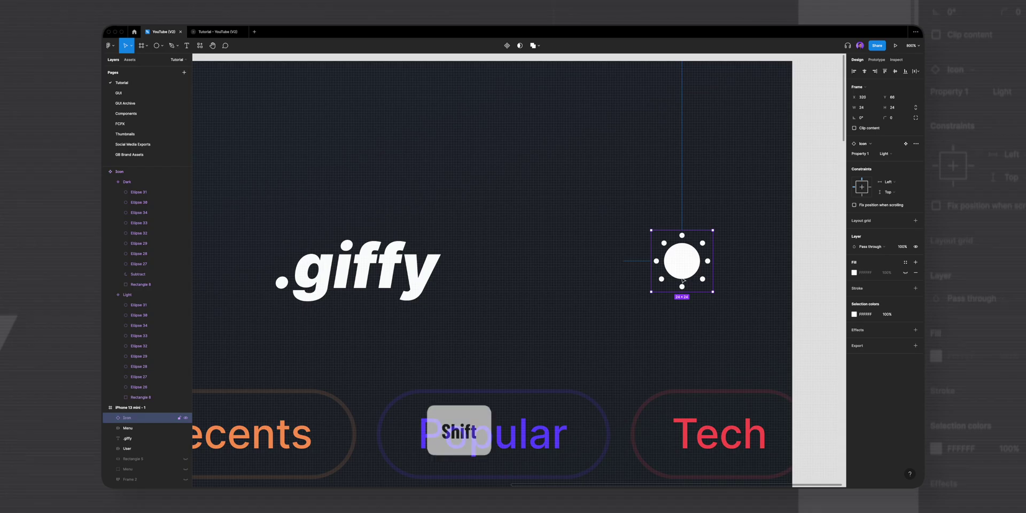
{"action": "key", "text": "shift+a"}
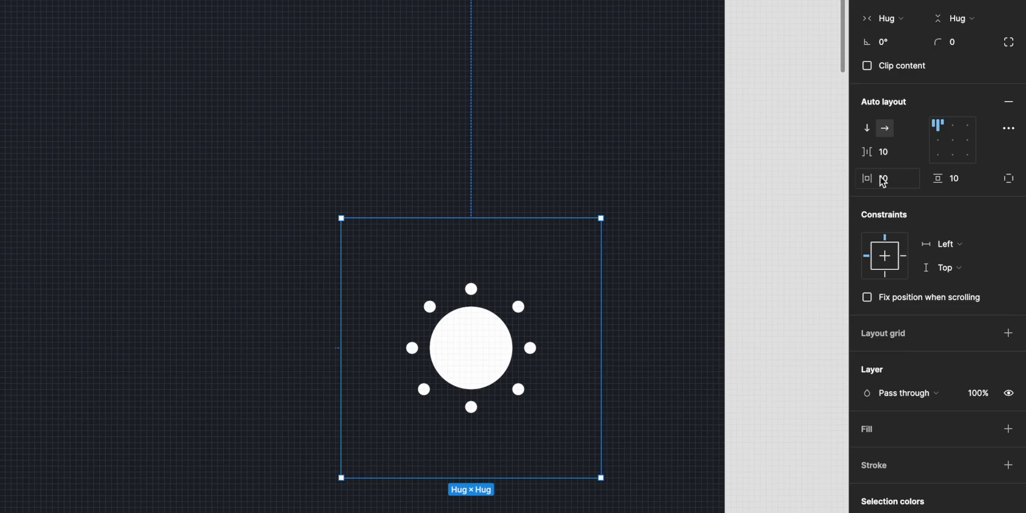
{"action": "left_click", "coordinate": [884, 180]}
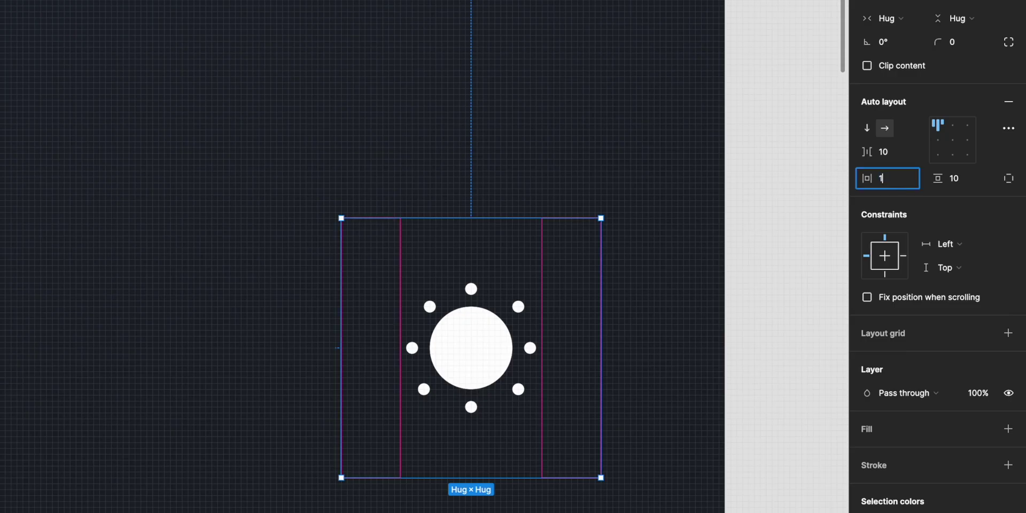
{"action": "left_click", "coordinate": [961, 182]}
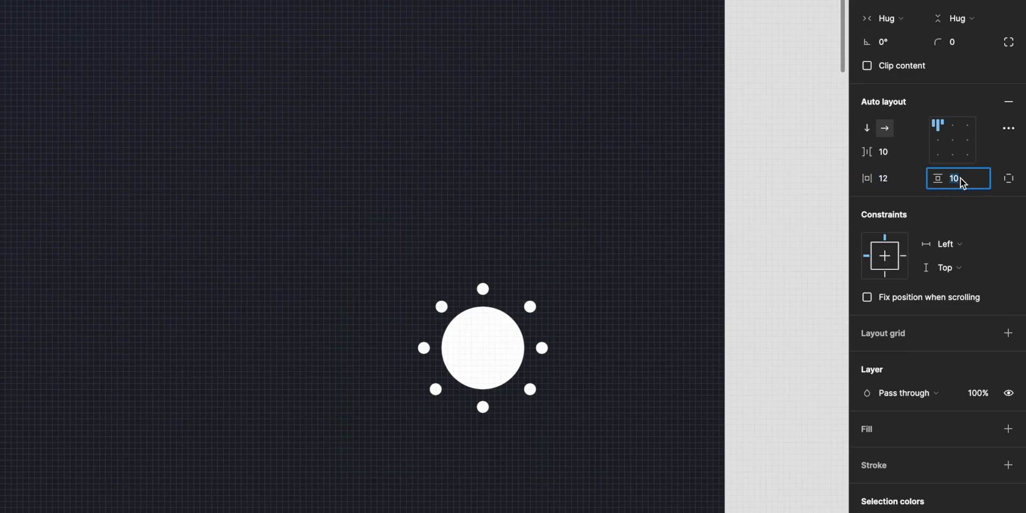
{"action": "type", "text": "12"}
{"action": "left_click", "coordinate": [951, 142]}
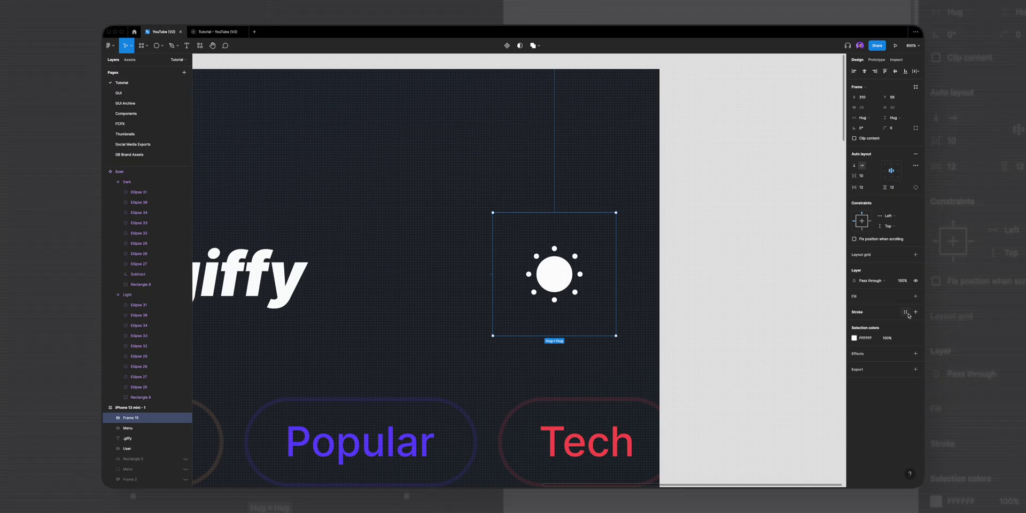
{"action": "left_click", "coordinate": [914, 312]}
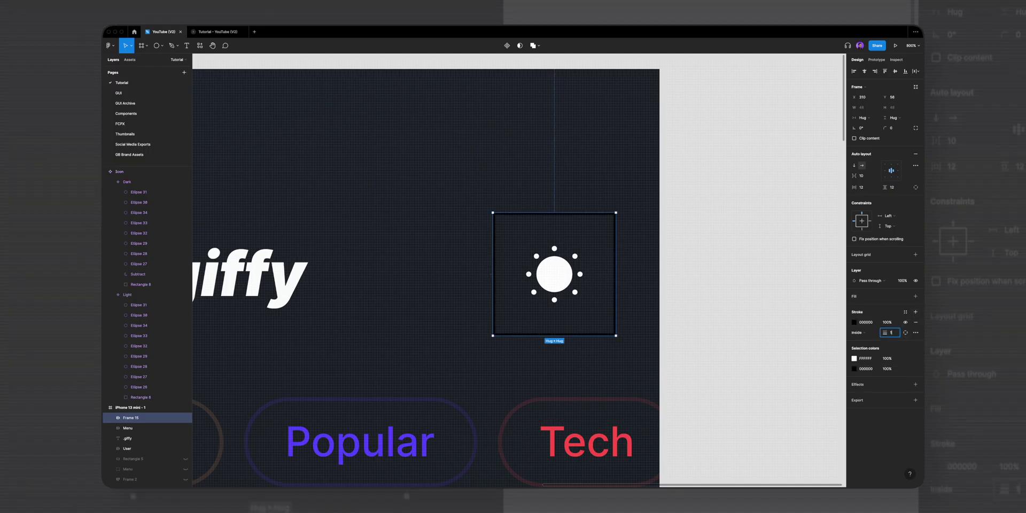
Make the border a linear gradient from dark blue to the sampled dark screen background
{"action": "left_click", "coordinate": [855, 323]}
{"action": "left_click", "coordinate": [796, 320]}
{"action": "left_click", "coordinate": [796, 328]}
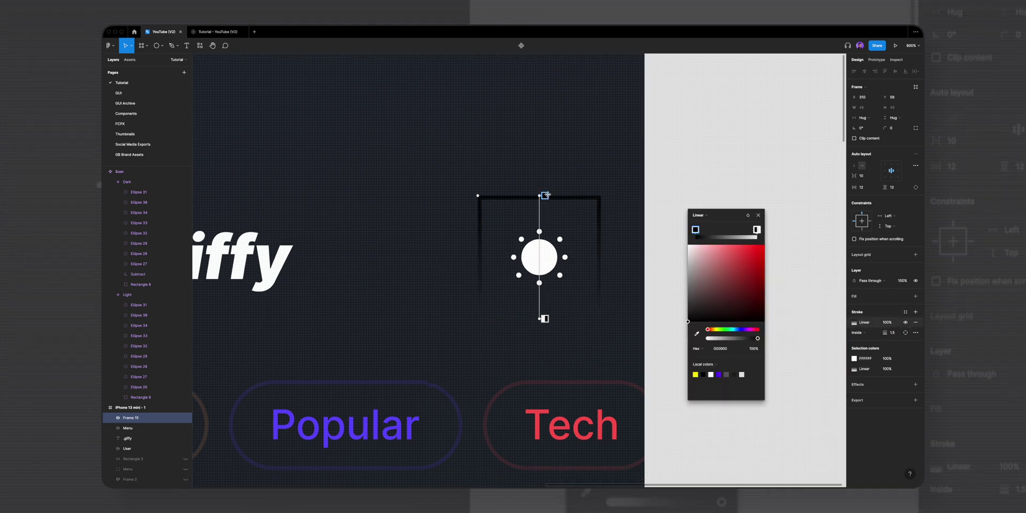
{"action": "left_click_drag", "start_coordinate": [734, 330], "coordinate": [737, 329]}
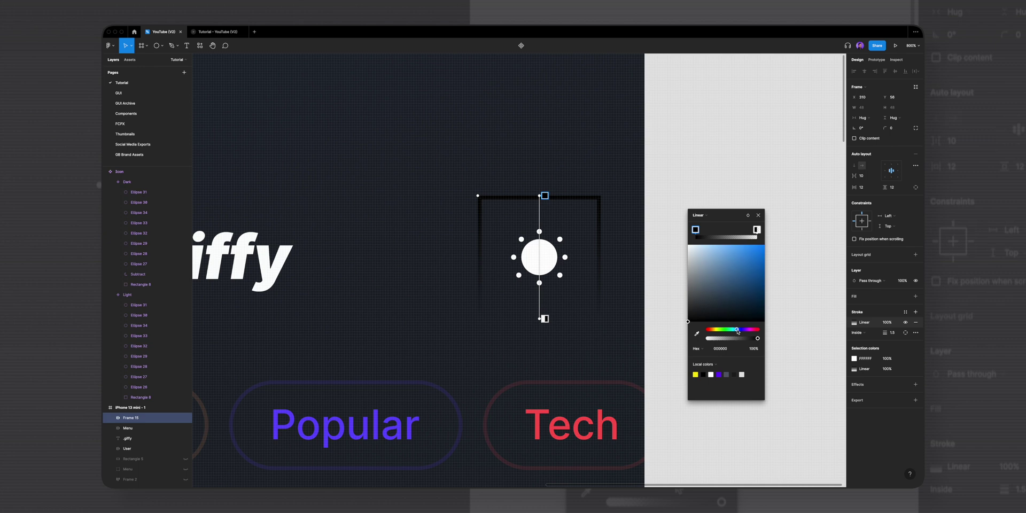
{"action": "left_click", "coordinate": [736, 292]}
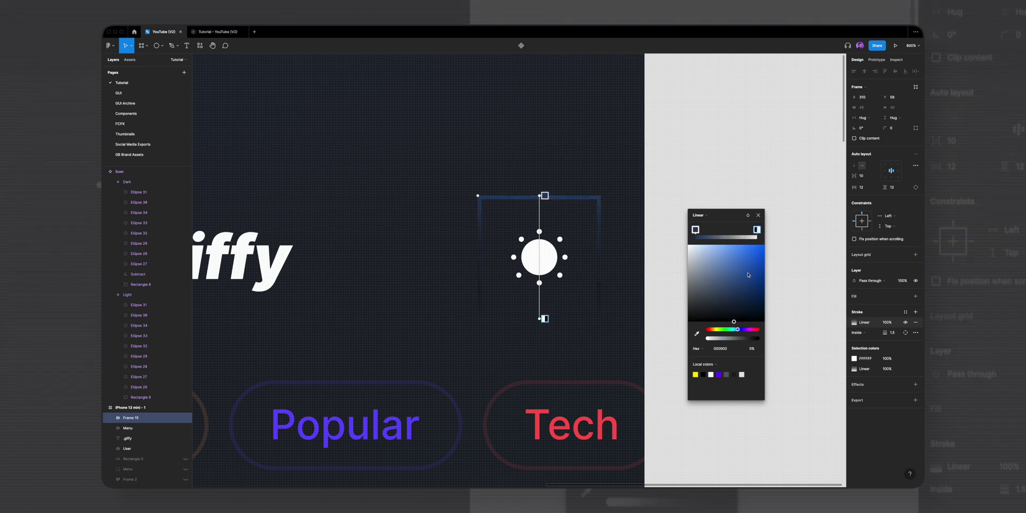
{"action": "left_click", "coordinate": [697, 334]}
{"action": "left_click", "coordinate": [815, 84]}
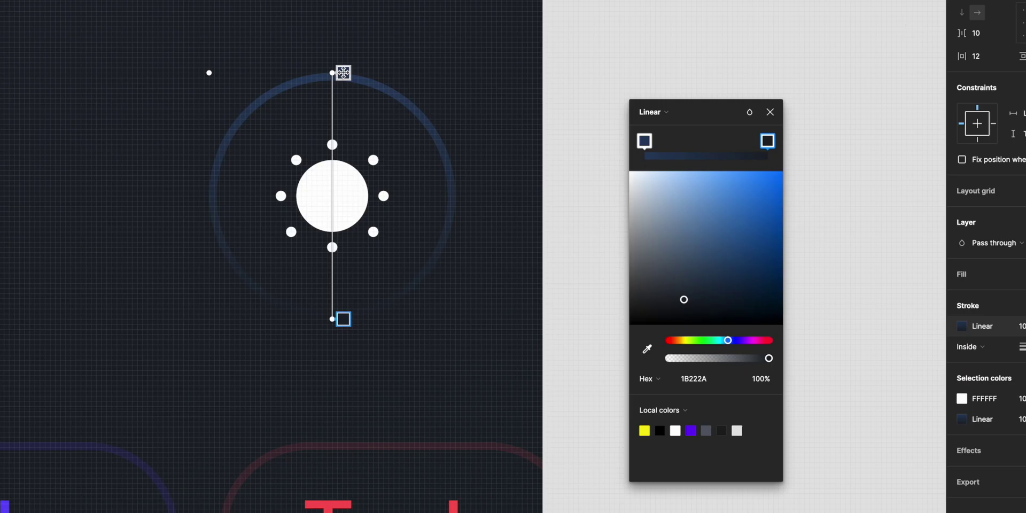
Angle the gradient diagonally across the frame and toggle the border to compare
{"action": "left_click", "coordinate": [543, 196]}
{"action": "left_click", "coordinate": [543, 318]}
{"action": "left_click_drag", "start_coordinate": [544, 319], "coordinate": [572, 316]}
{"action": "mouse_move", "coordinate": [397, 314]}
{"action": "left_mouse_down"}
{"action": "mouse_move", "coordinate": [351, 284]}
{"action": "mouse_move", "coordinate": [406, 306]}
{"action": "left_mouse_up"}
{"action": "left_click", "coordinate": [644, 141]}
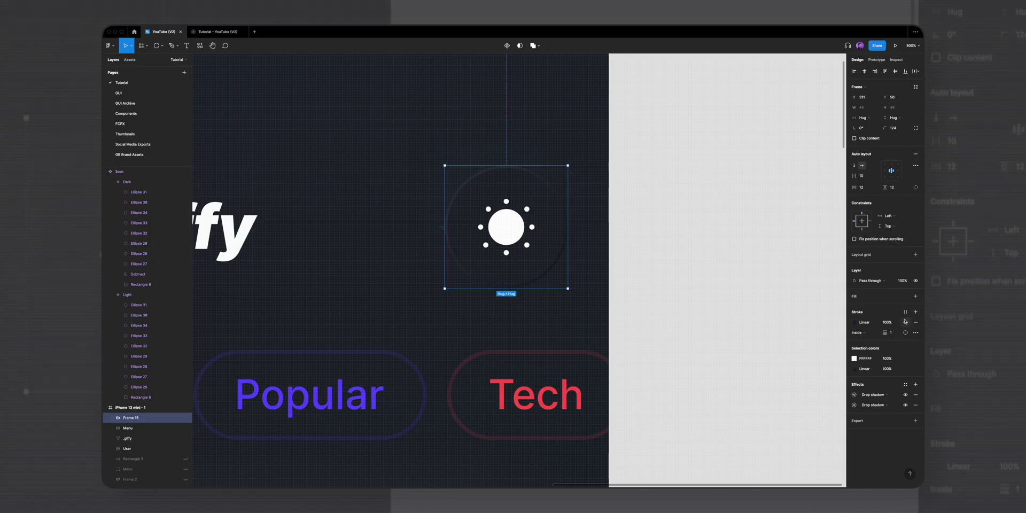
{"action": "left_click", "coordinate": [904, 322]}
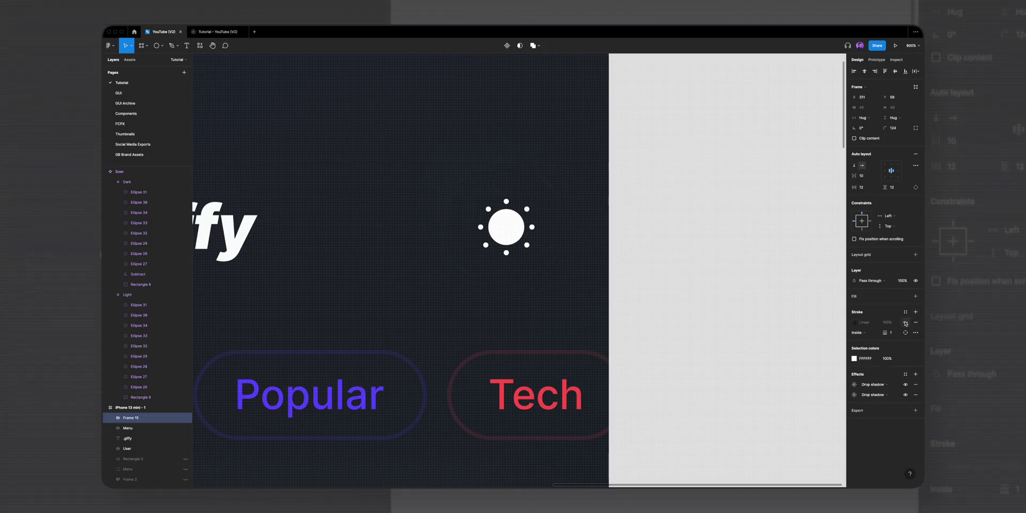
{"action": "left_click", "coordinate": [905, 323]}
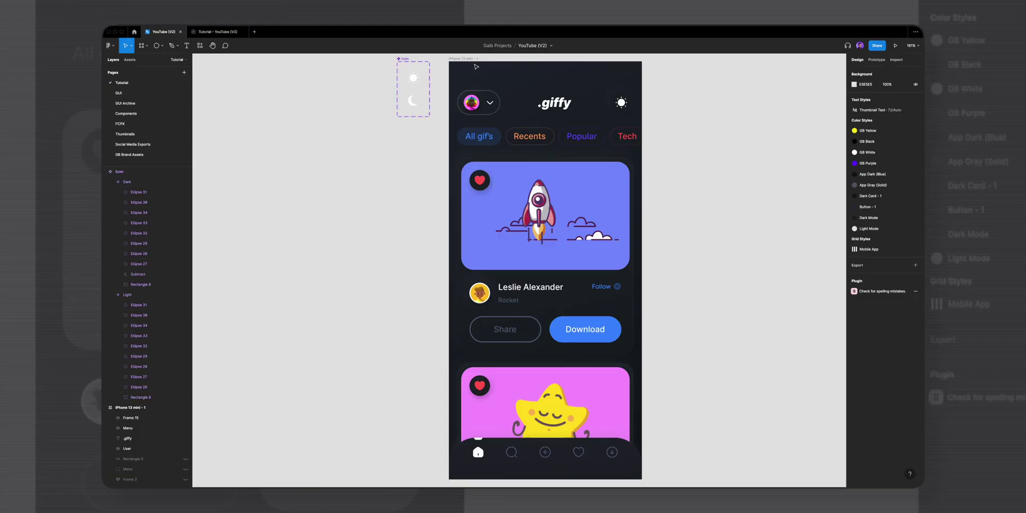
Duplicate the dark iPhone 13 mini screen and switch the copy's header icon to light colours
{"action": "left_click", "coordinate": [475, 59]}
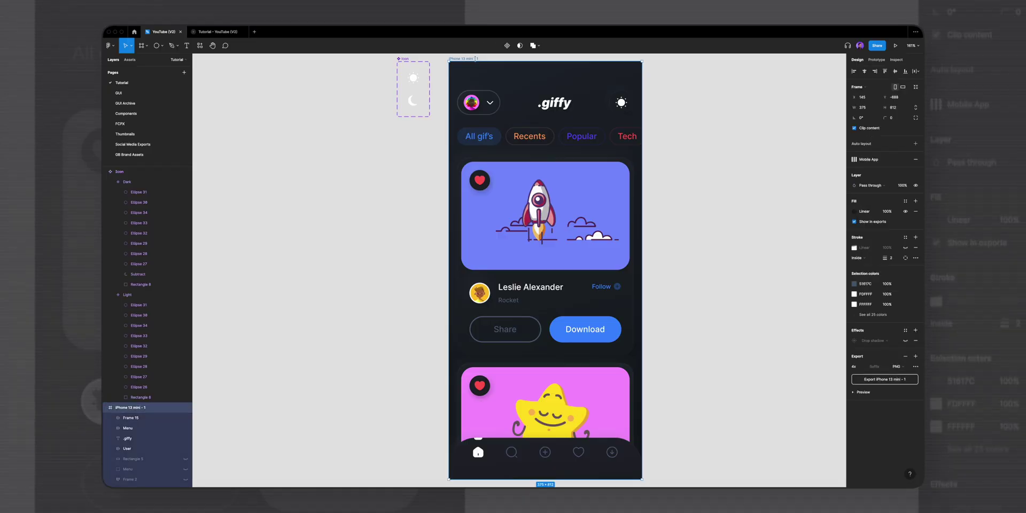
{"action": "key", "text": "ctrl+d"}
{"action": "double_click", "coordinate": [709, 103]}
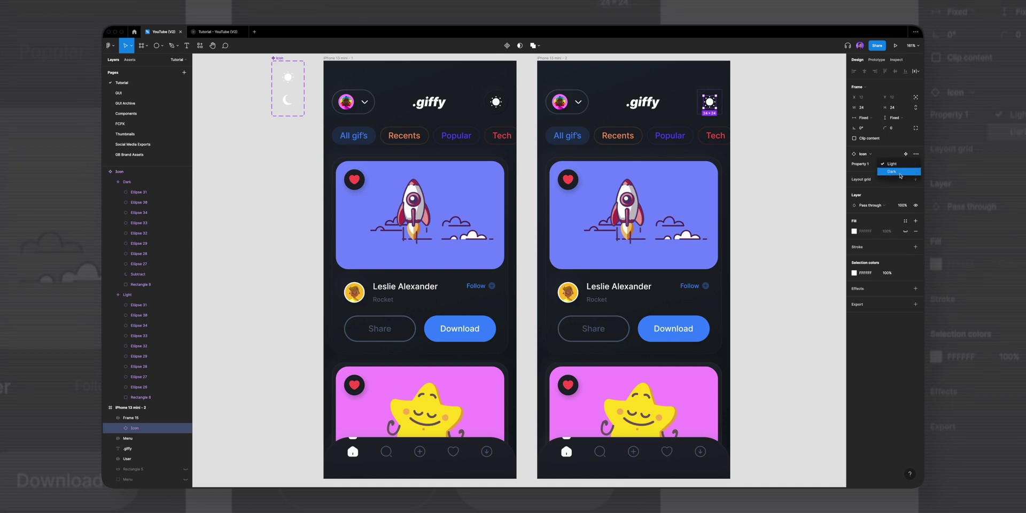
{"action": "left_click", "coordinate": [853, 283]}
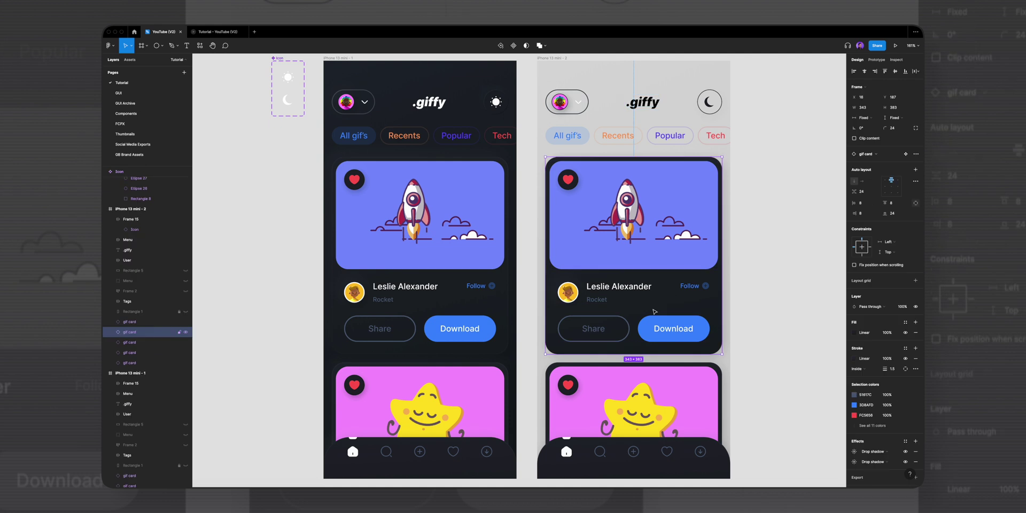
Restyle the light copy's gif card and give the moon button a pale white gradient outline
{"action": "left_click", "coordinate": [690, 251]}
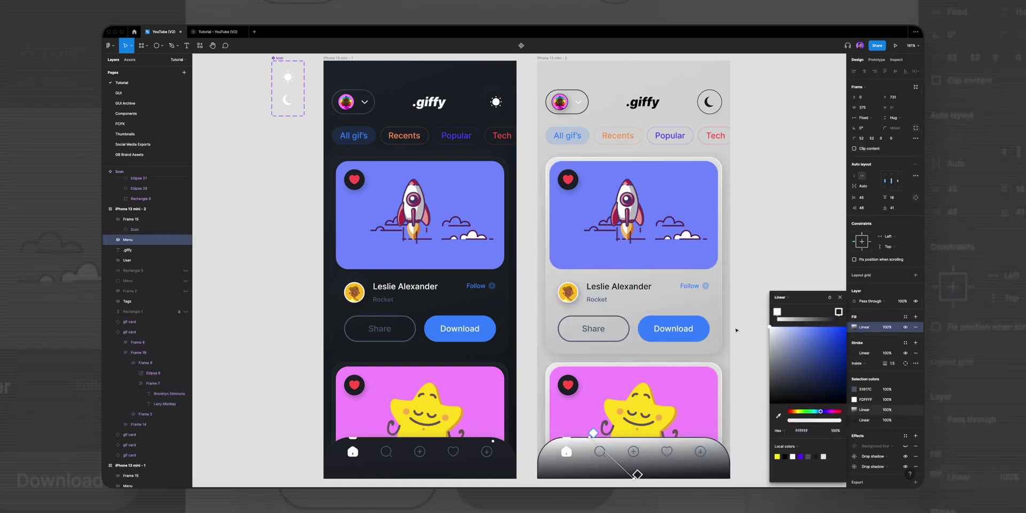
{"action": "key", "text": "Escape"}
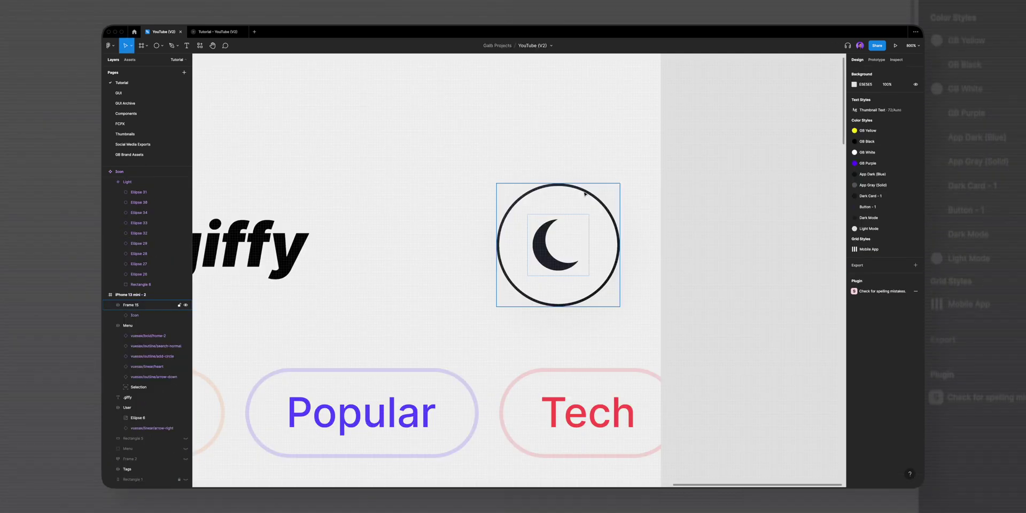
{"action": "left_click", "coordinate": [585, 194]}
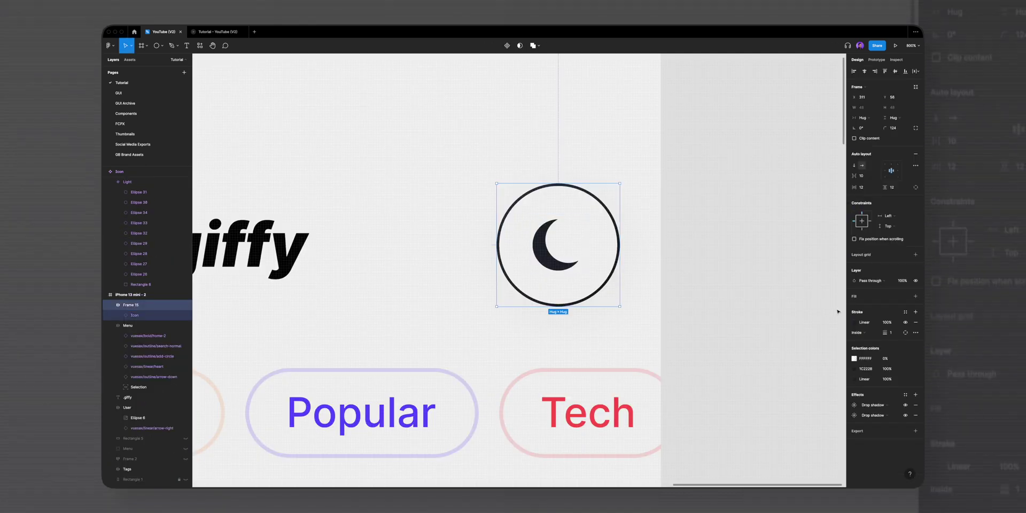
{"action": "left_click", "coordinate": [854, 322]}
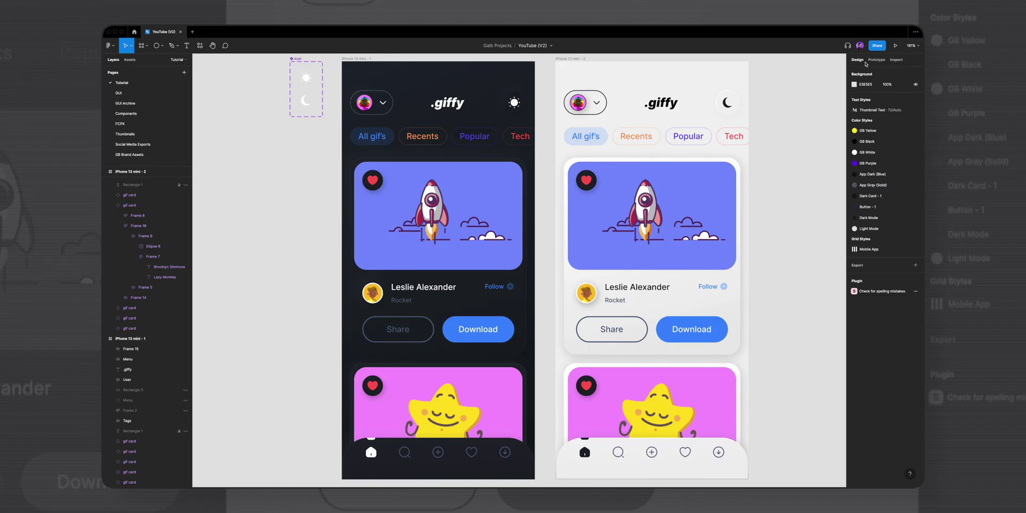
Link the sun button to the light screen on click with a Smart animate transition
{"action": "left_click", "coordinate": [525, 103]}
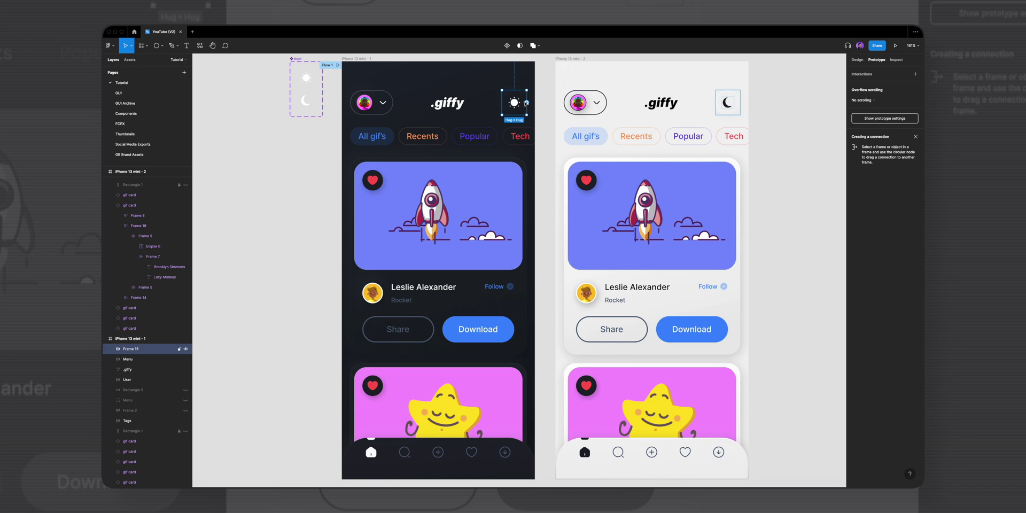
{"action": "left_click_drag", "start_coordinate": [526, 103], "coordinate": [566, 205]}
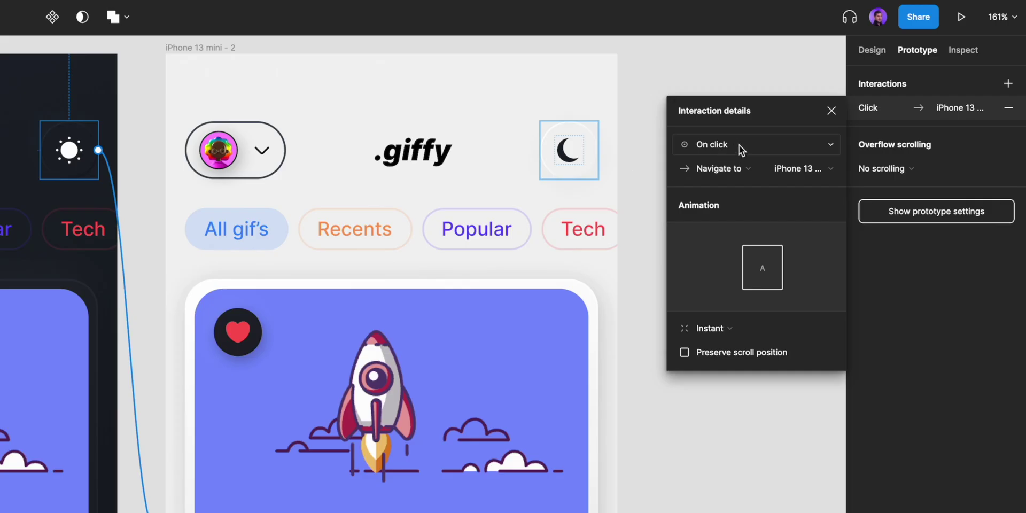
{"action": "left_click", "coordinate": [739, 145]}
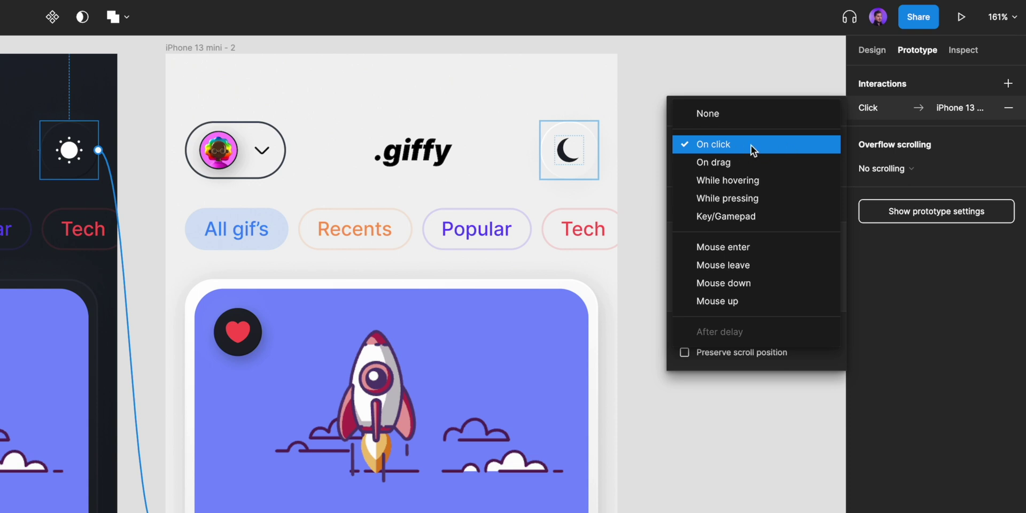
{"action": "left_click", "coordinate": [752, 145]}
{"action": "left_click", "coordinate": [744, 328]}
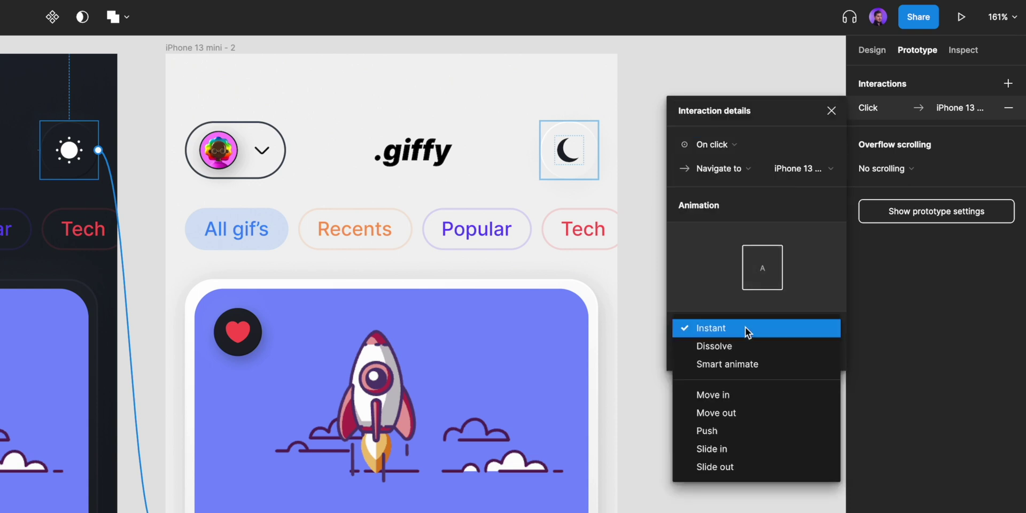
{"action": "left_click", "coordinate": [750, 360]}
Set Ease in and out back easing at 400ms, then link the moon button back to the dark screen
{"action": "left_click", "coordinate": [748, 354]}
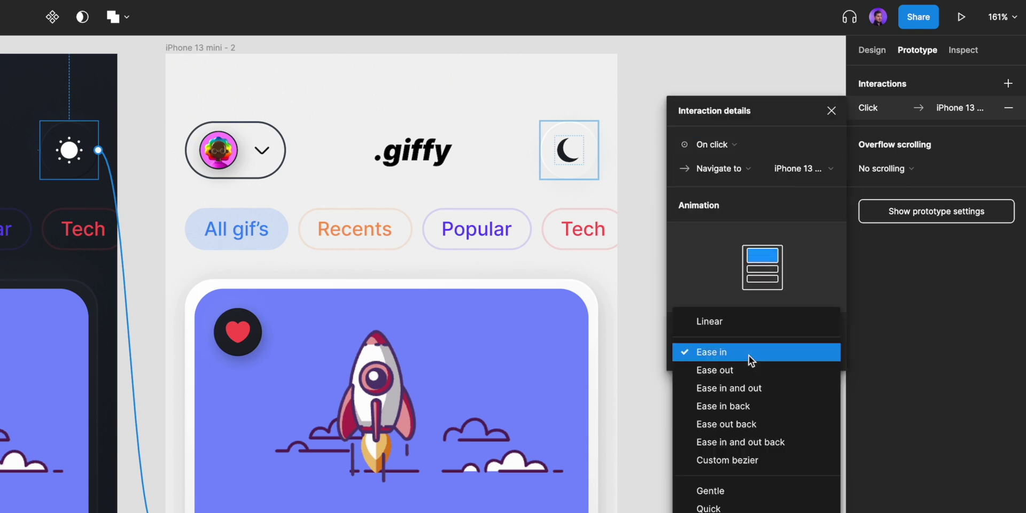
{"action": "left_click", "coordinate": [799, 442]}
{"action": "left_click", "coordinate": [785, 352]}
{"action": "type", "text": "400"}
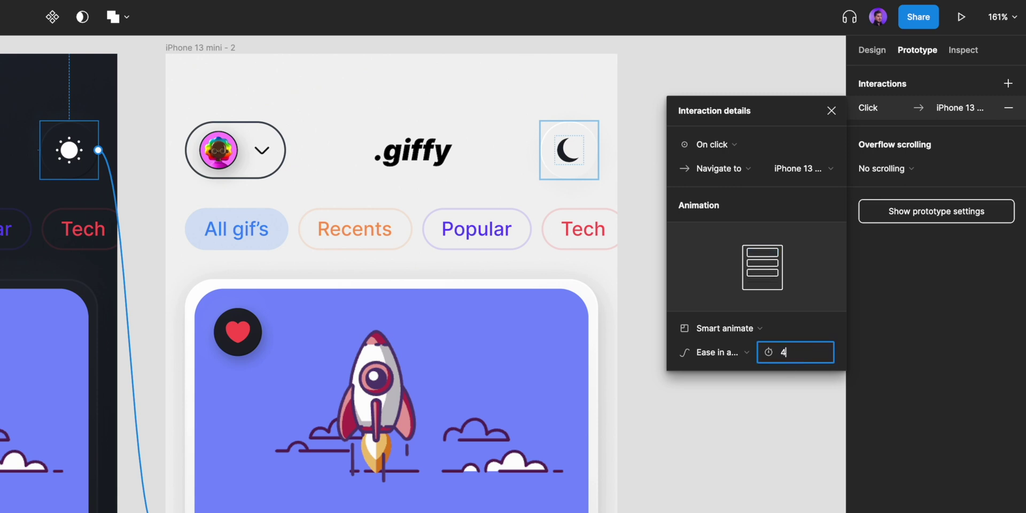
{"action": "key", "text": "Return"}
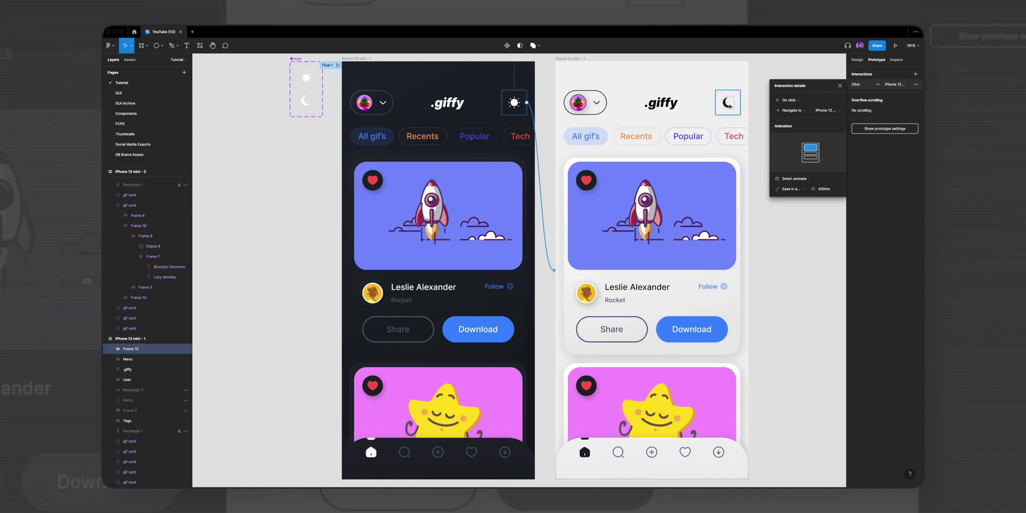
{"action": "left_click", "coordinate": [728, 102]}
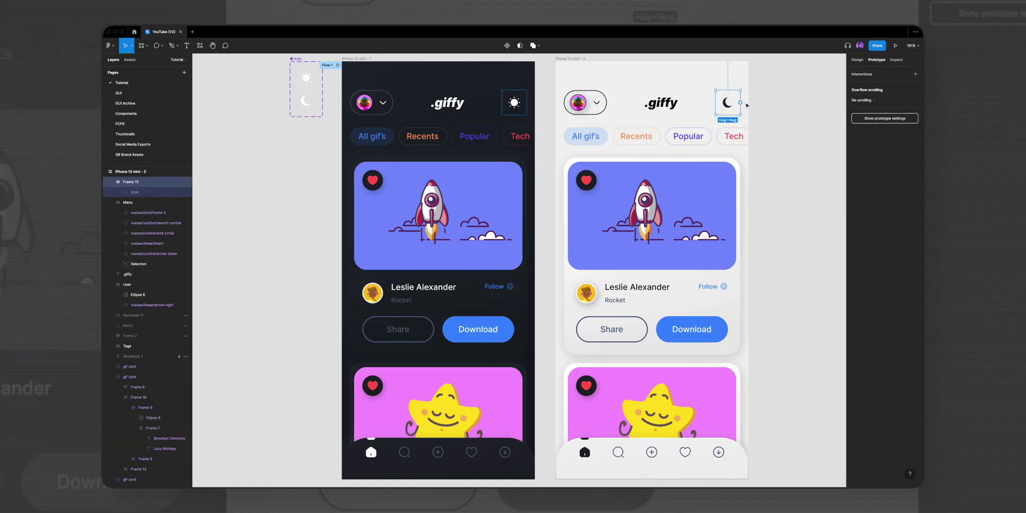
{"action": "left_click_drag", "start_coordinate": [741, 102], "coordinate": [529, 256]}
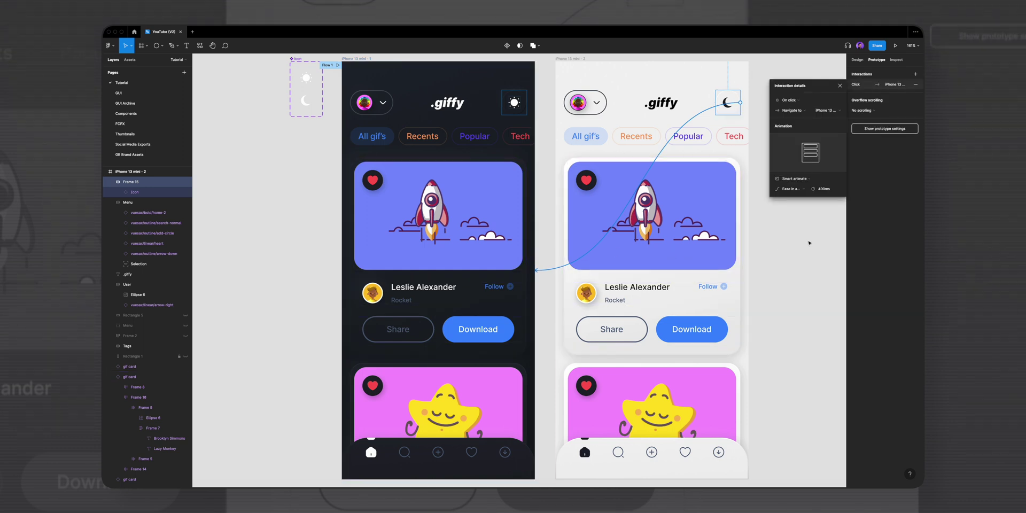
Choose iPhone 13 mini as the prototype preview device
{"action": "left_click", "coordinate": [783, 231]}
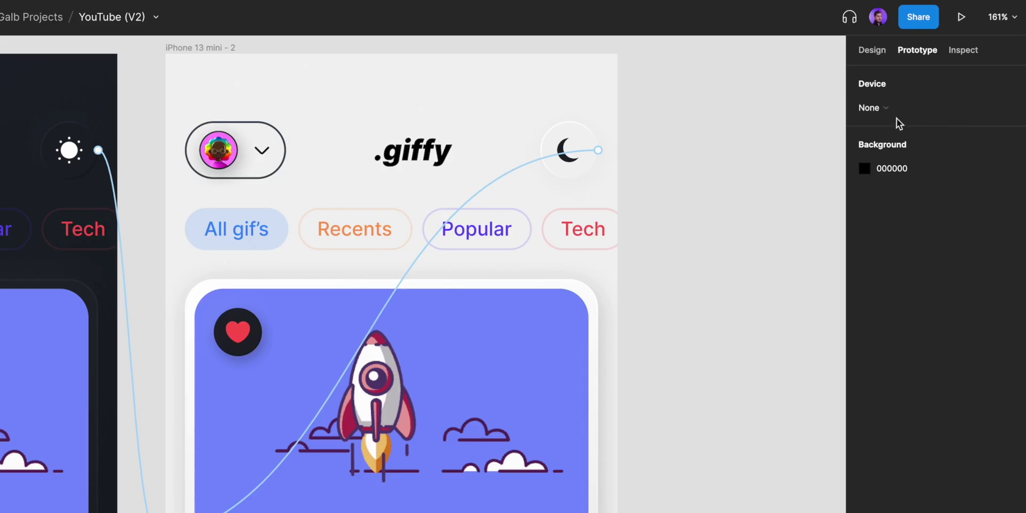
{"action": "left_click", "coordinate": [908, 115]}
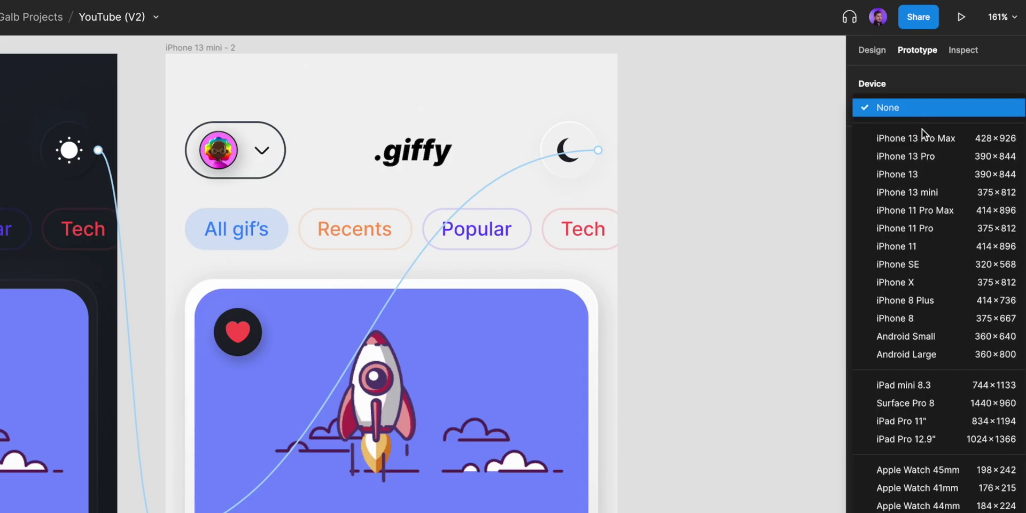
{"action": "left_click", "coordinate": [926, 192]}
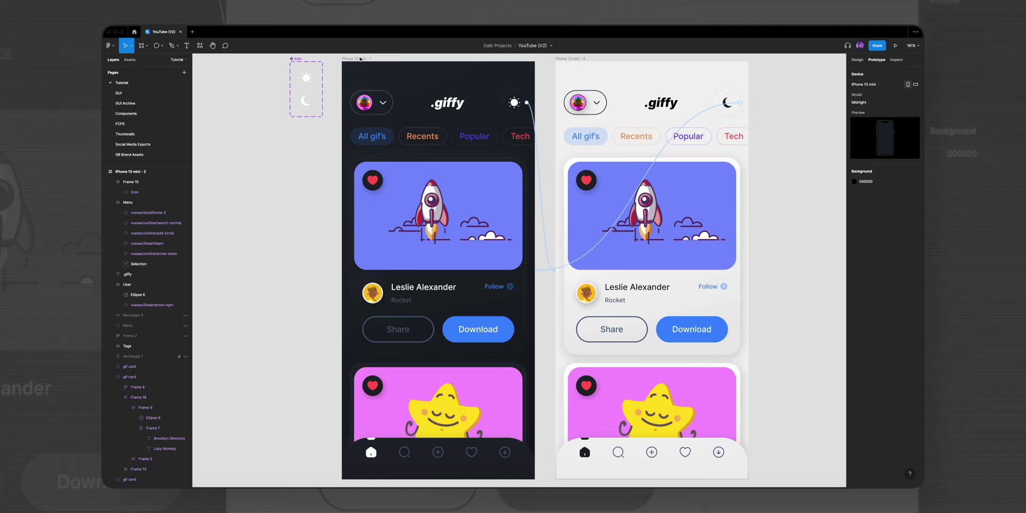
Make the dark screen the Flow 1 starting point and present the prototype
{"action": "left_click", "coordinate": [358, 59]}
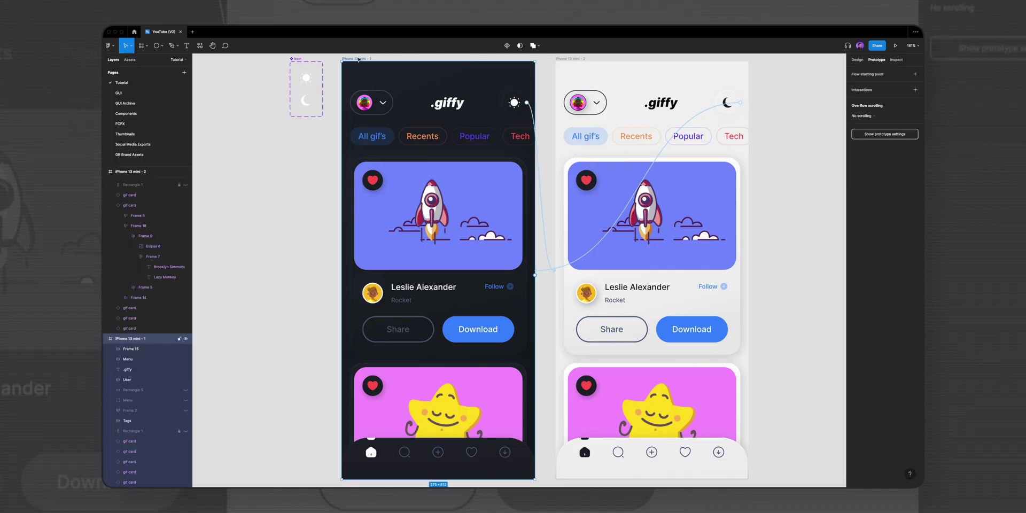
{"action": "left_click", "coordinate": [914, 75]}
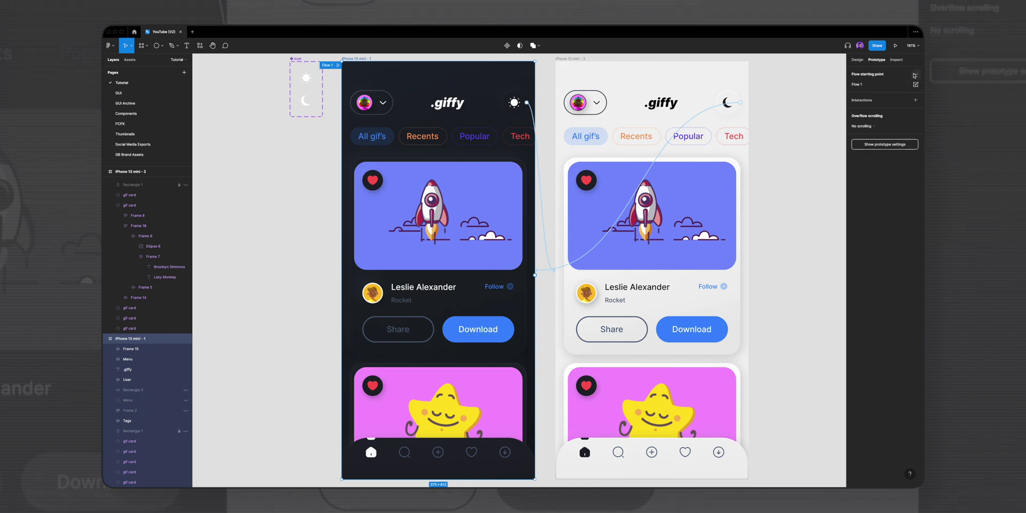
{"action": "left_click", "coordinate": [338, 65]}
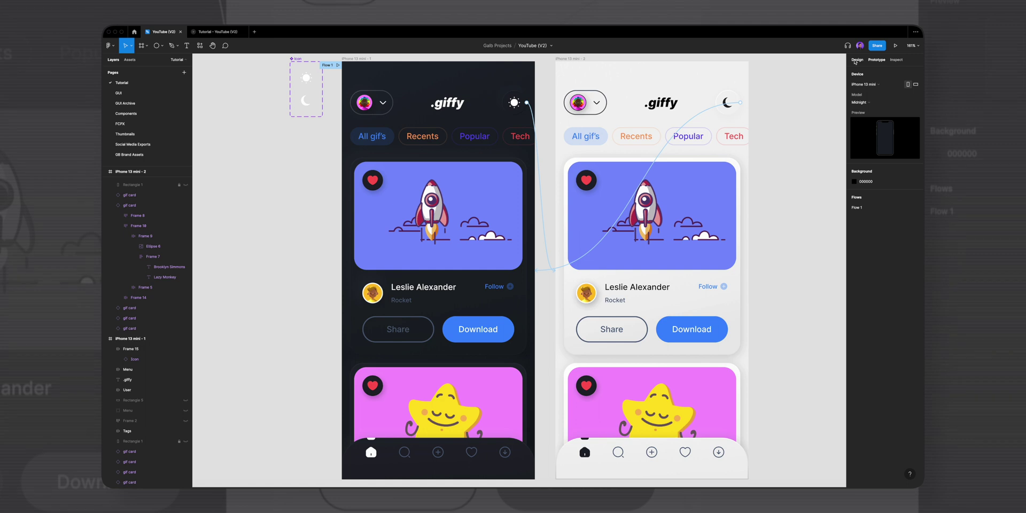
Back in design properties, select the sun icon on the dark screen and the moon icon on the light screen
{"action": "left_click", "coordinate": [856, 60]}
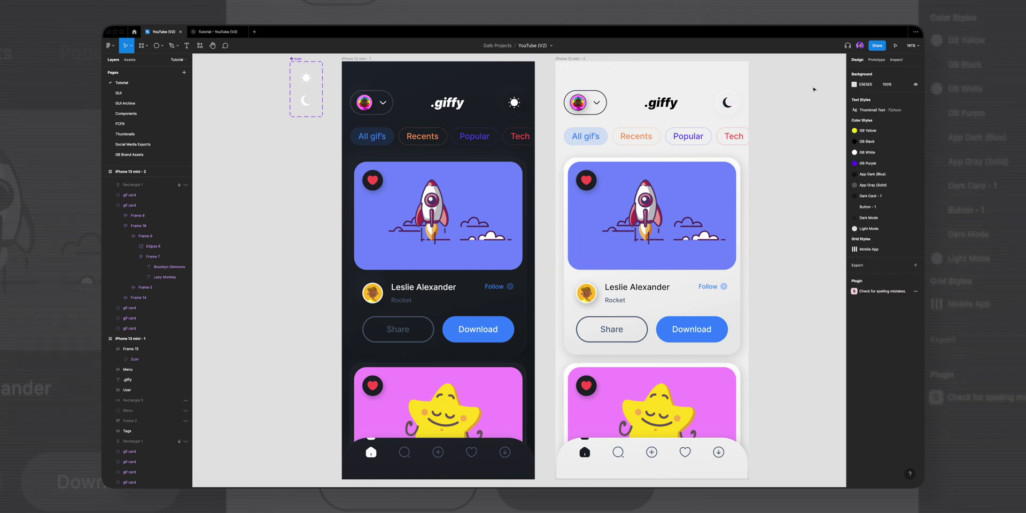
{"action": "double_click", "coordinate": [514, 103]}
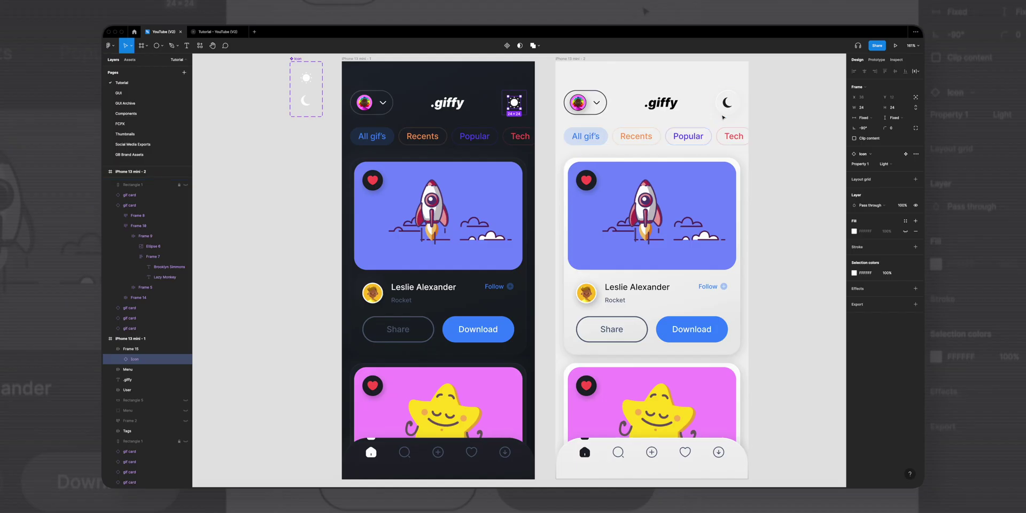
{"action": "double_click", "coordinate": [998, 179]}
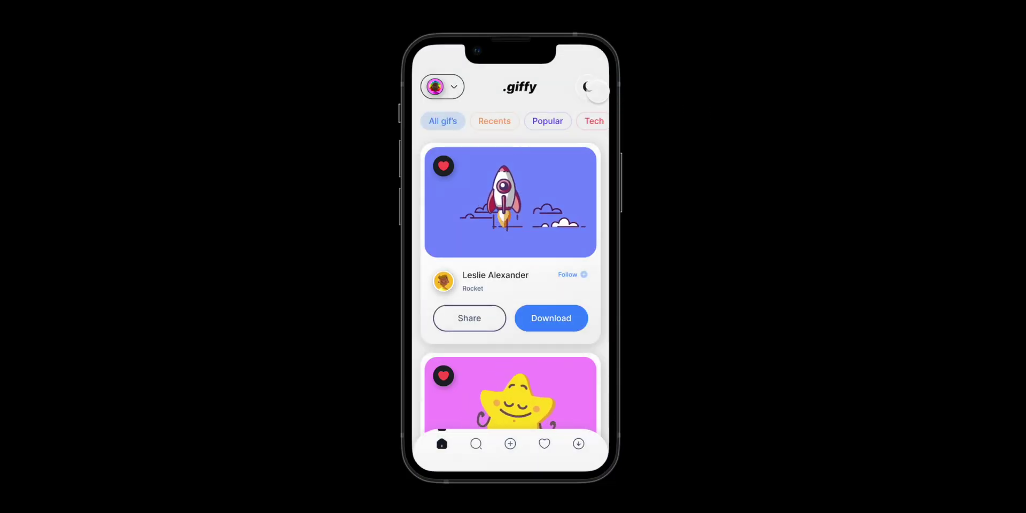
{"action": "left_click", "coordinate": [594, 94]}
{"action": "left_click", "coordinate": [585, 88]}
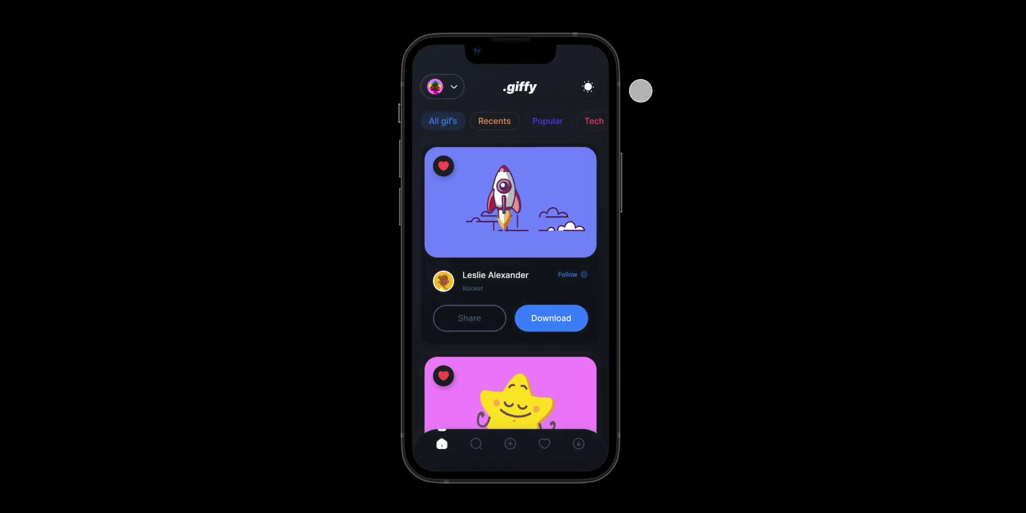
{"action": "left_click", "coordinate": [587, 86]}
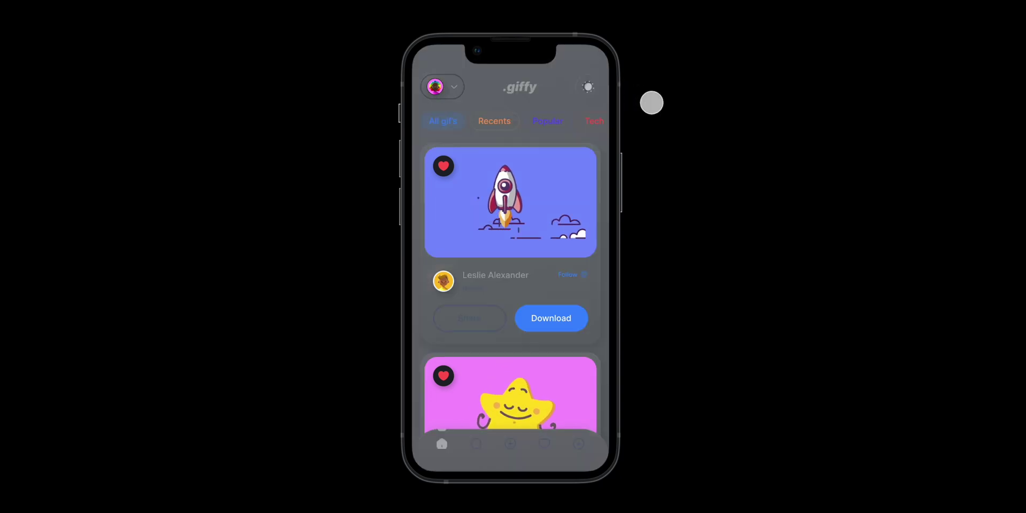